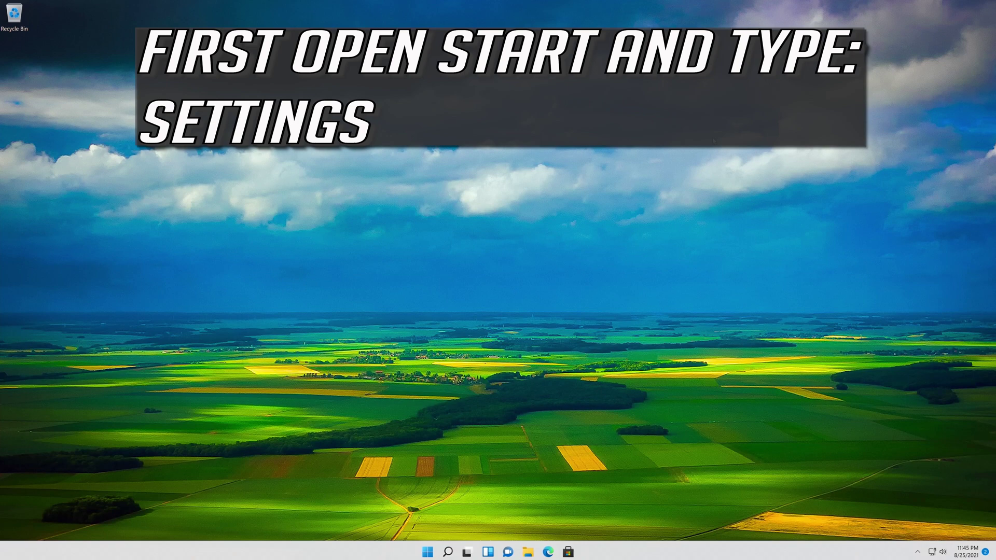
Open the Settings app and go to the Camera app permissions under Privacy & security
{"action": "key", "text": "super"}
{"action": "type", "text": "settings"}
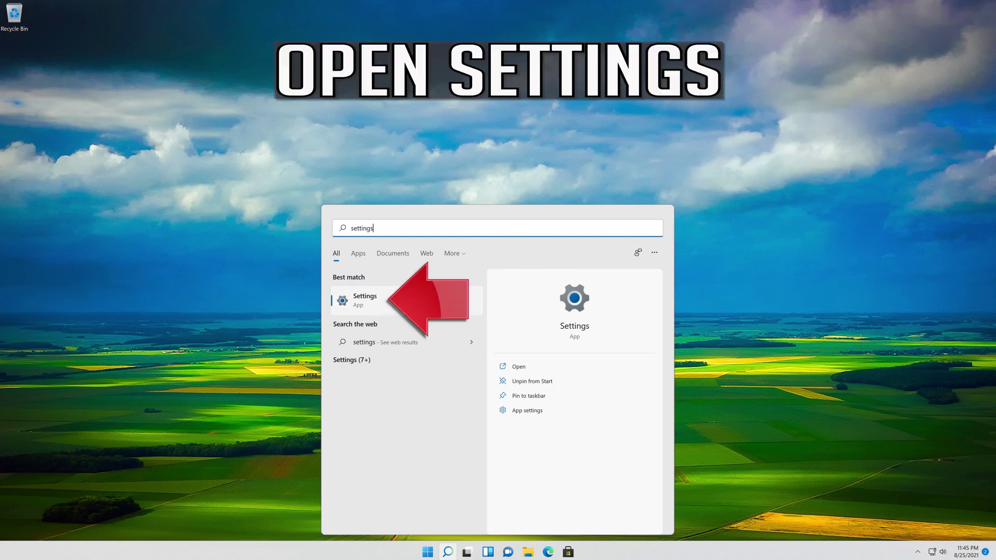
{"action": "left_click", "coordinate": [407, 300]}
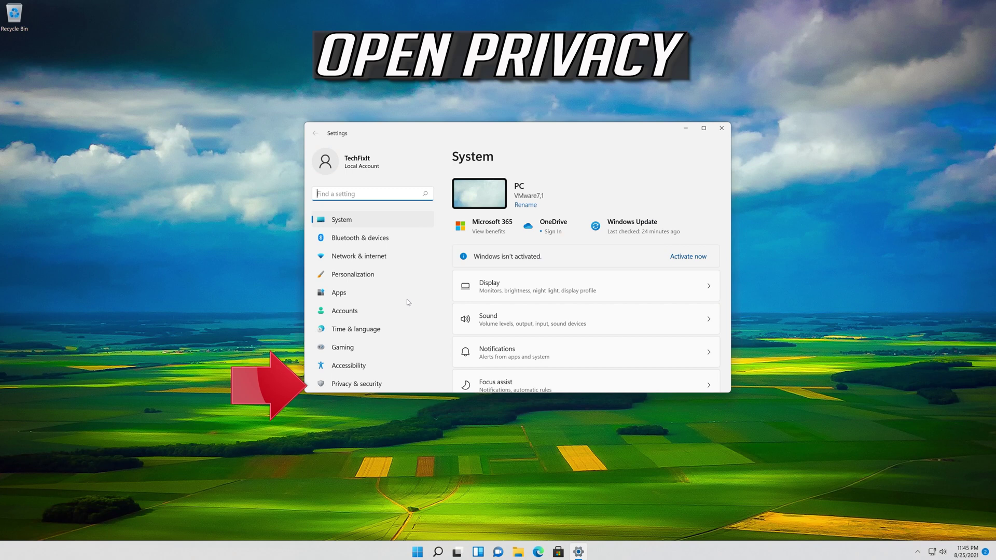
{"action": "left_click", "coordinate": [382, 385]}
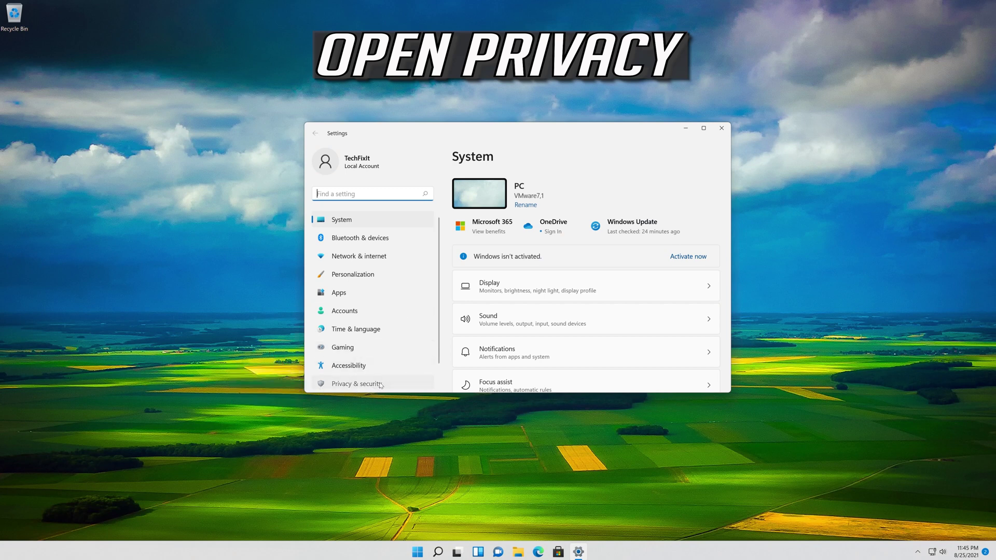
{"action": "scroll", "coordinate": [545, 313], "scroll_direction": "down", "scroll_amount": 5}
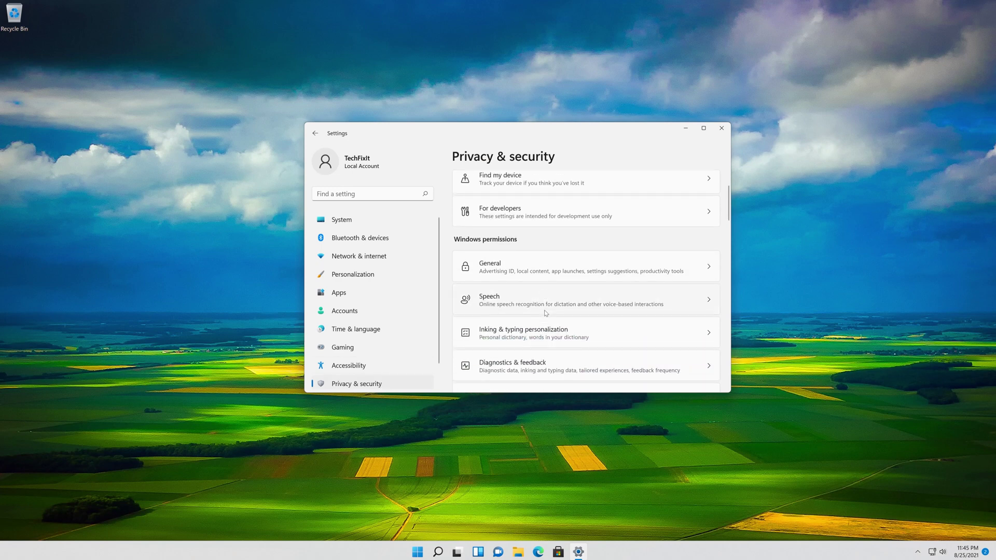
{"action": "scroll", "coordinate": [545, 313], "scroll_direction": "down", "scroll_amount": 4}
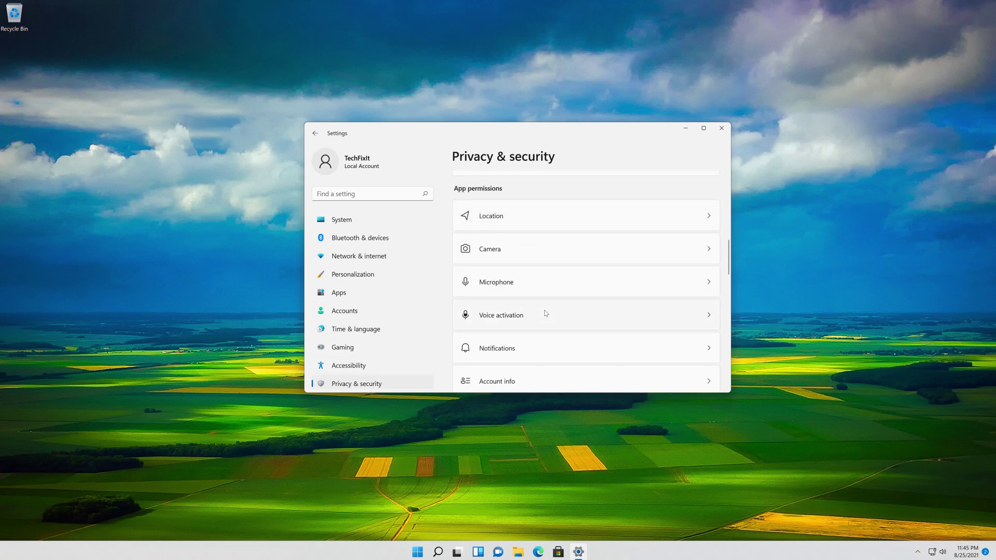
{"action": "left_click", "coordinate": [533, 257]}
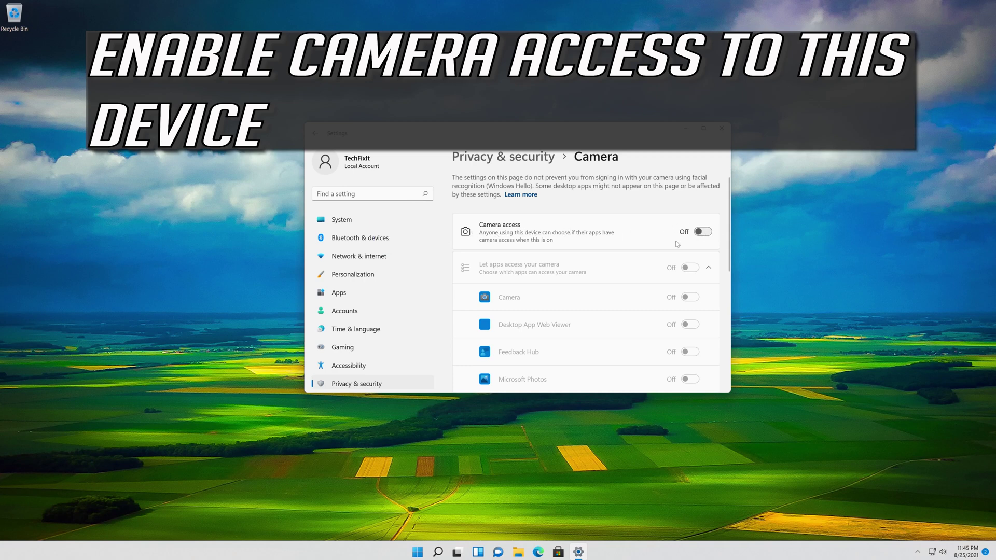
Turn on camera access for the device, for apps and for desktop apps, and close Settings
{"action": "left_click", "coordinate": [705, 234]}
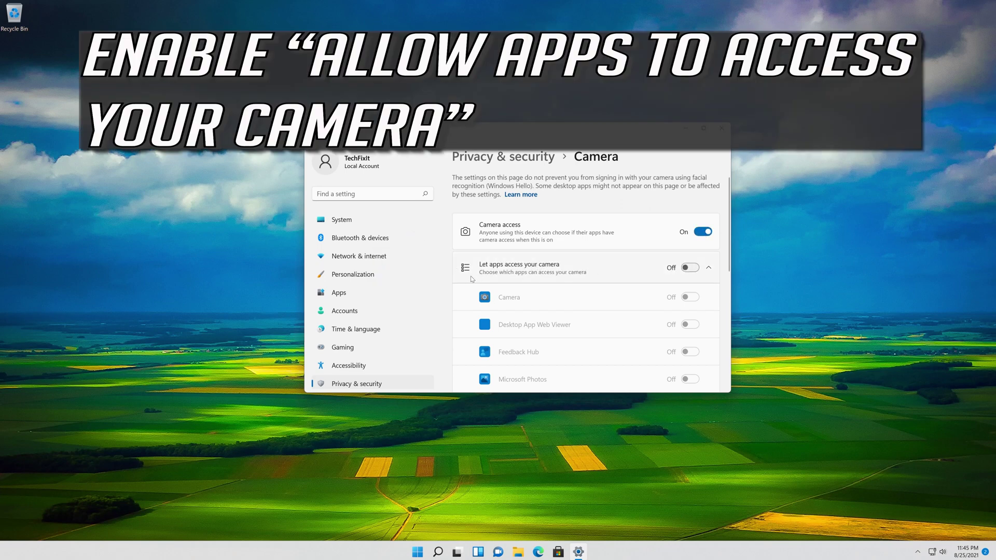
{"action": "left_click", "coordinate": [691, 268]}
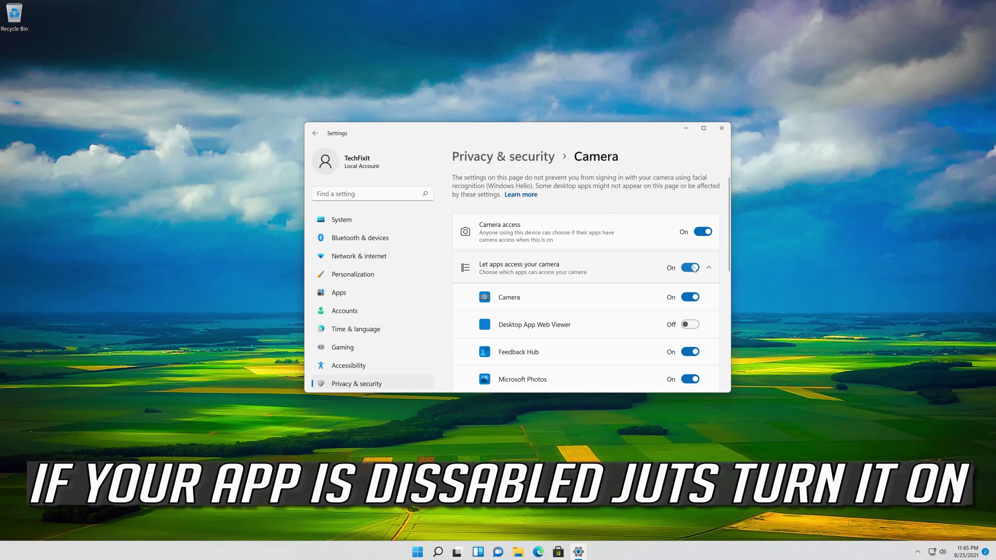
{"action": "scroll", "coordinate": [671, 242], "scroll_direction": "down", "scroll_amount": 2}
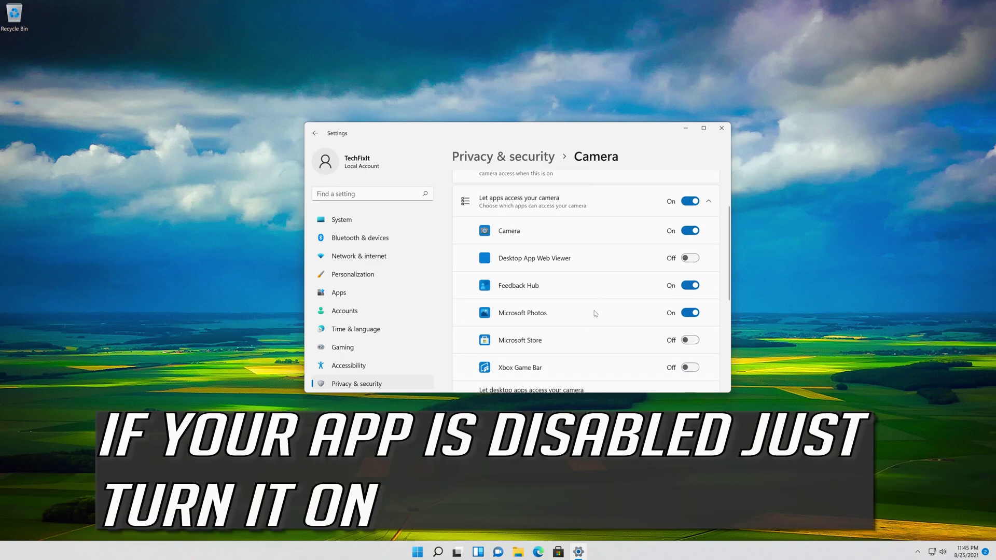
{"action": "scroll", "coordinate": [619, 302], "scroll_direction": "down", "scroll_amount": 3}
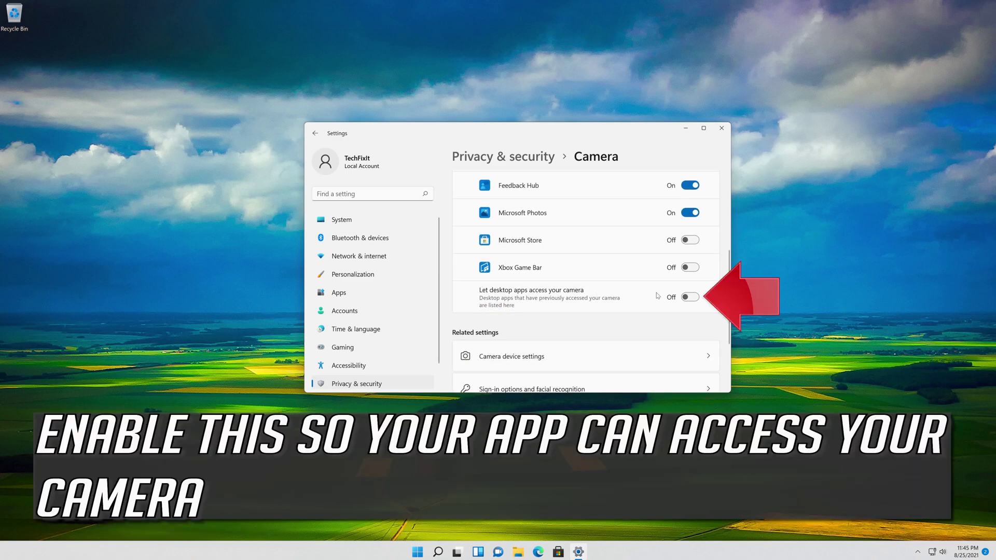
{"action": "left_click", "coordinate": [693, 301]}
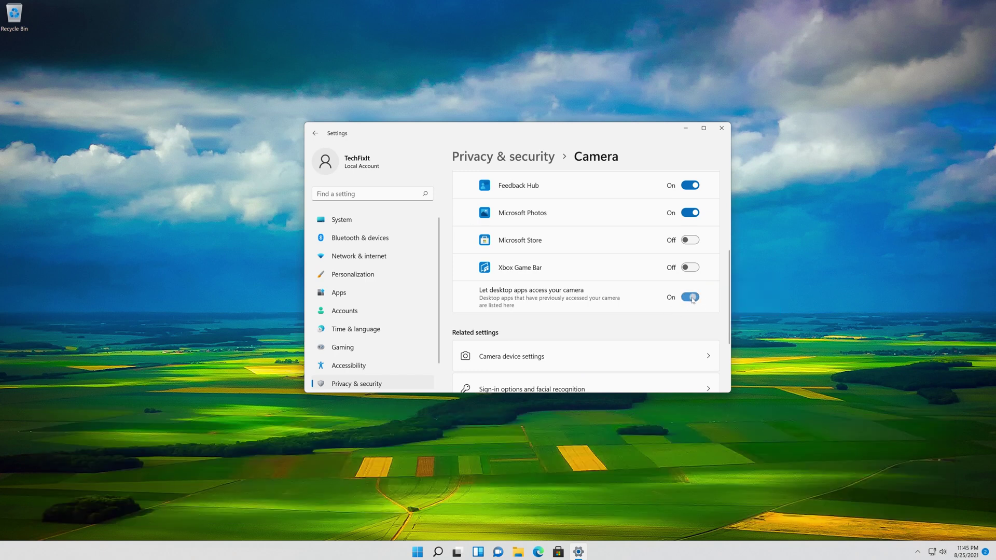
{"action": "left_click", "coordinate": [720, 130]}
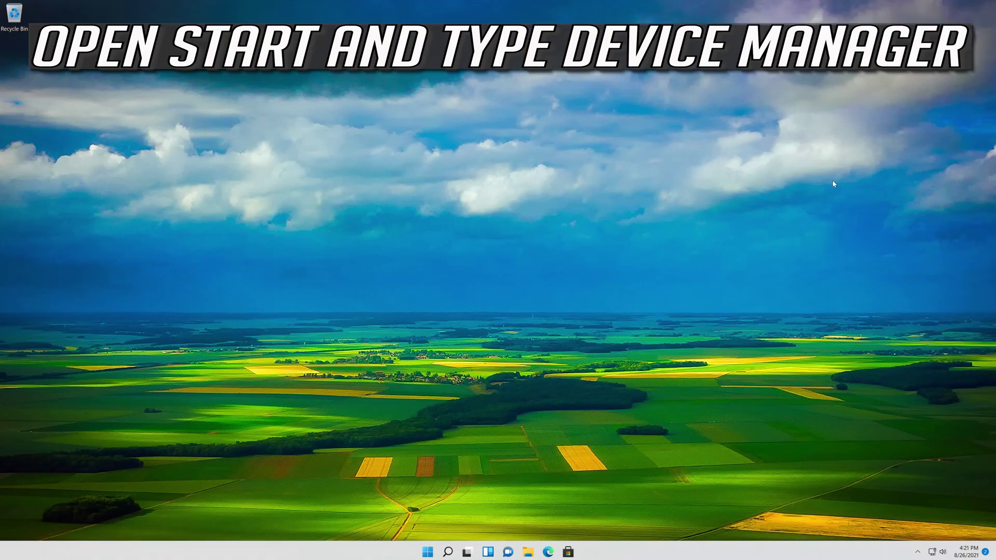
Open Device Manager, move its window toward the middle of the desktop, and expand the Cameras category
{"action": "left_click", "coordinate": [427, 552]}
{"action": "type", "text": "device manager"}
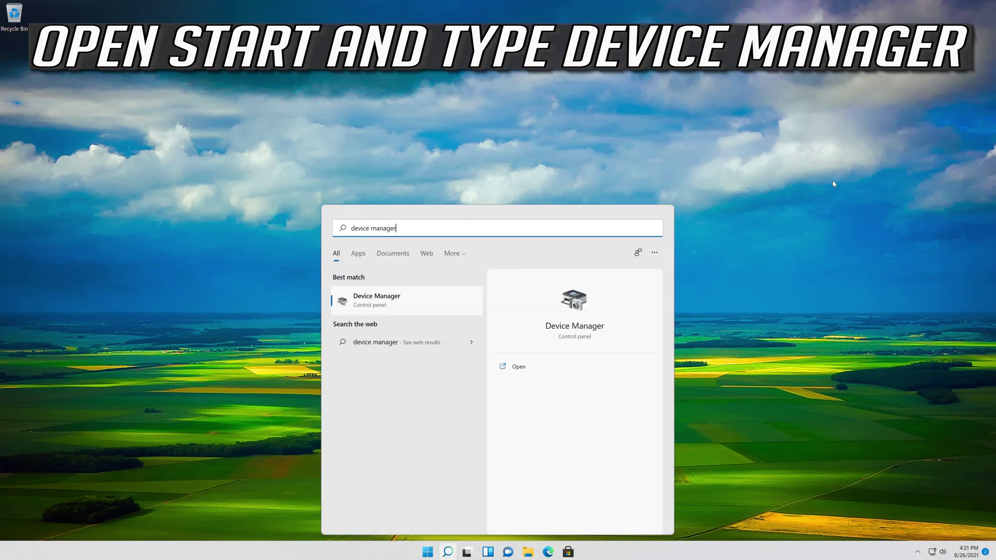
{"action": "left_click", "coordinate": [408, 303]}
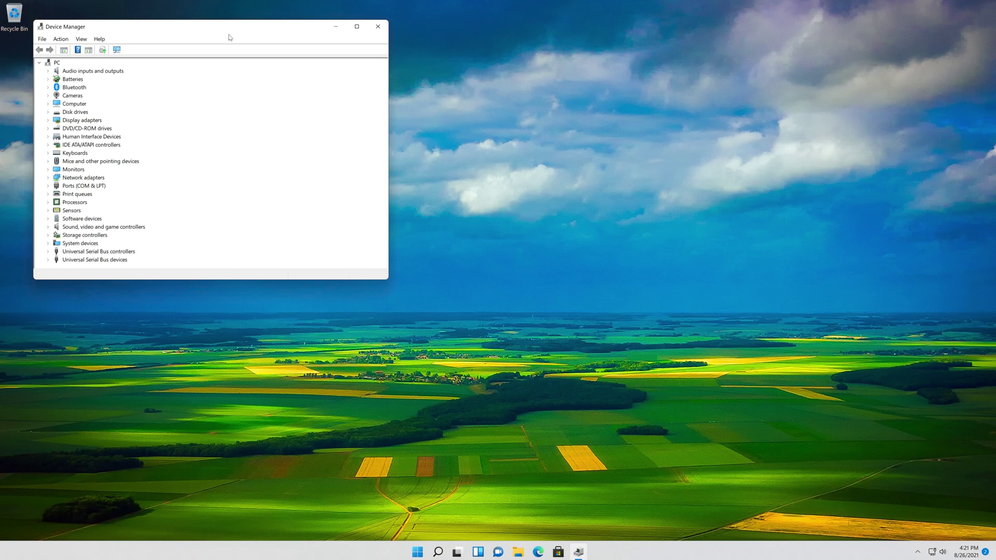
{"action": "left_click_drag", "start_coordinate": [229, 38], "coordinate": [586, 141]}
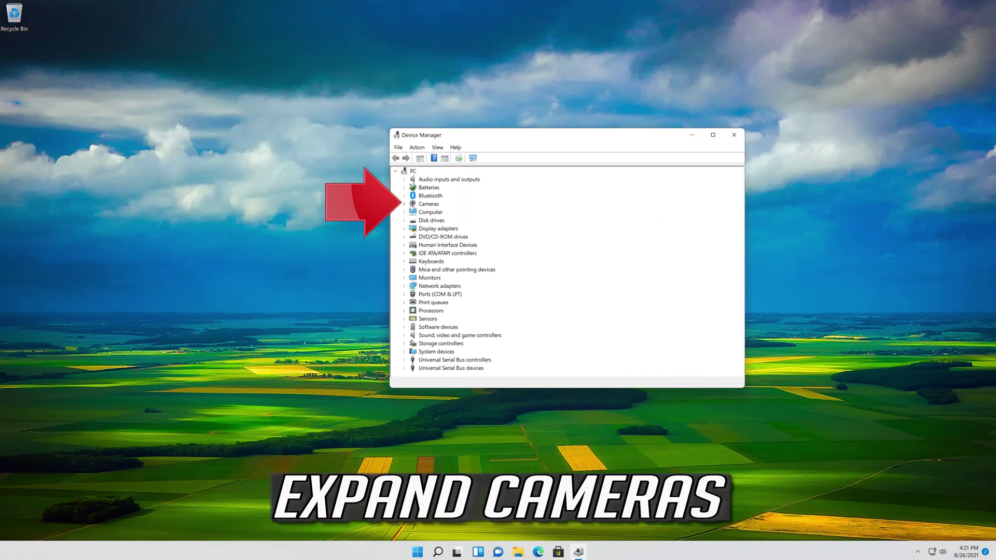
{"action": "left_click", "coordinate": [404, 204]}
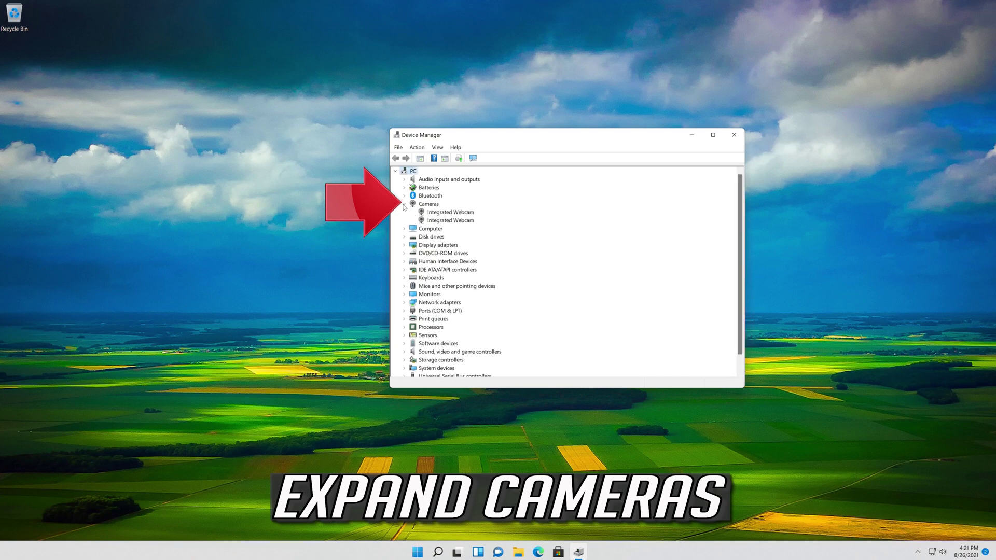
Open the properties of the first Integrated Webcam and show its driver information
{"action": "left_click", "coordinate": [430, 213]}
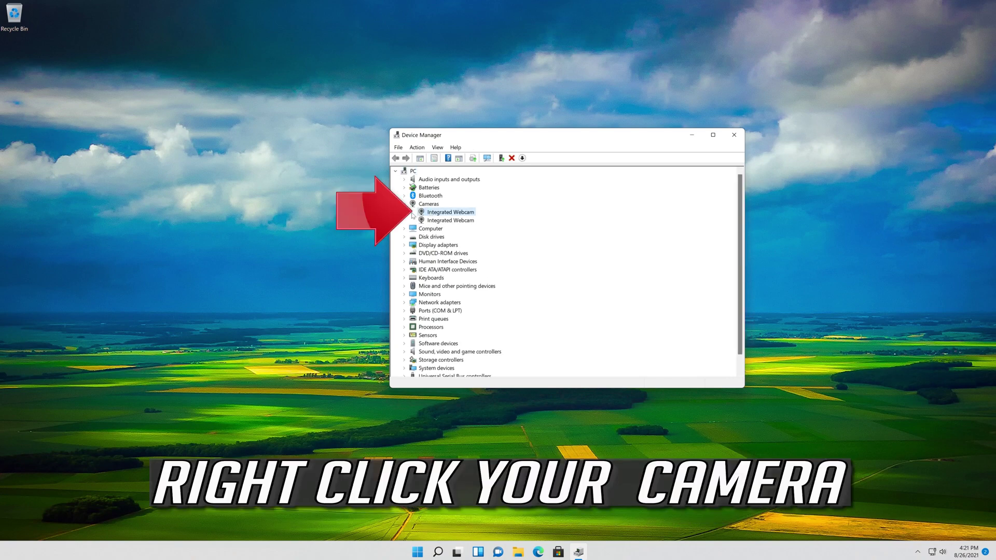
{"action": "right_click", "coordinate": [451, 214]}
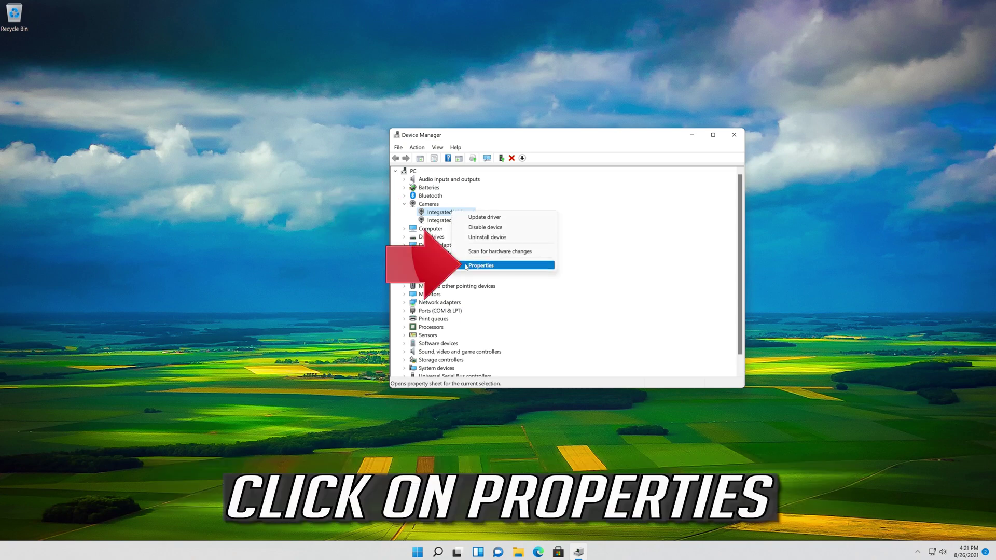
{"action": "left_click", "coordinate": [505, 266]}
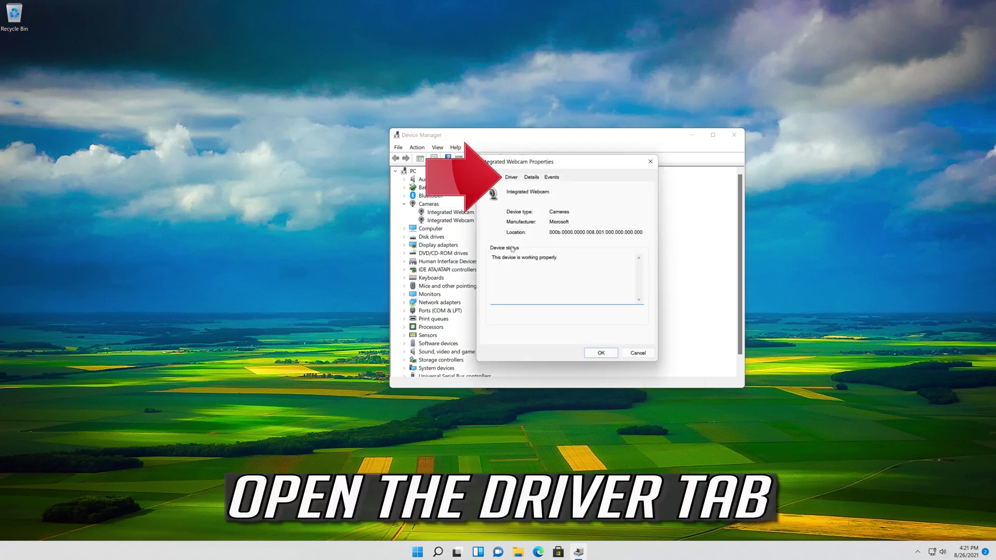
{"action": "left_click", "coordinate": [511, 178]}
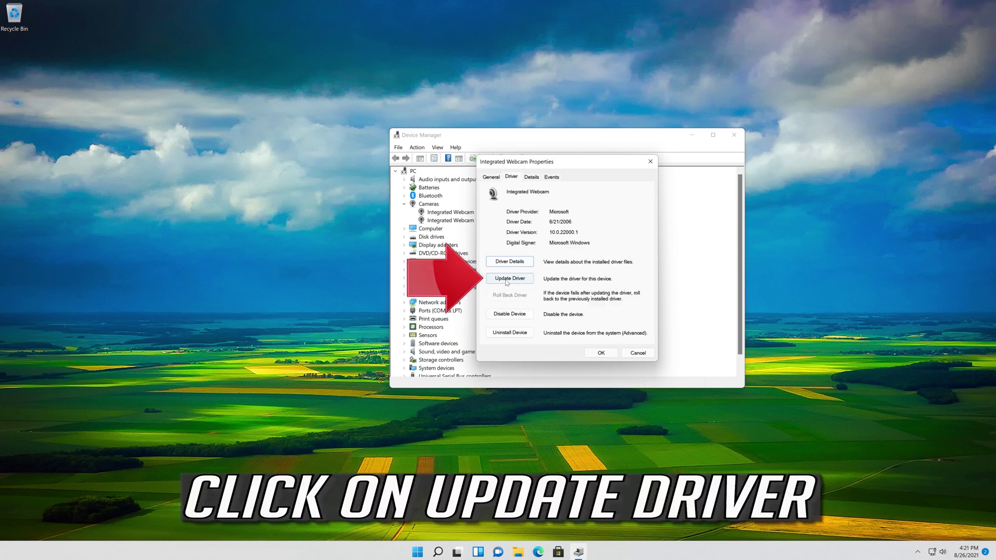
Search automatically for an updated webcam driver and check for updates through Windows Update
{"action": "left_click", "coordinate": [521, 278]}
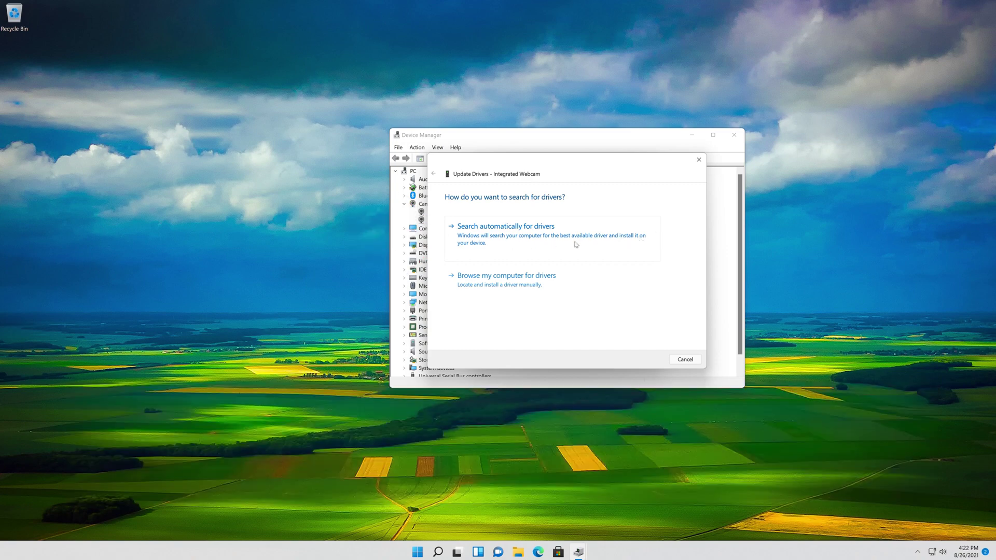
{"action": "left_click", "coordinate": [575, 244]}
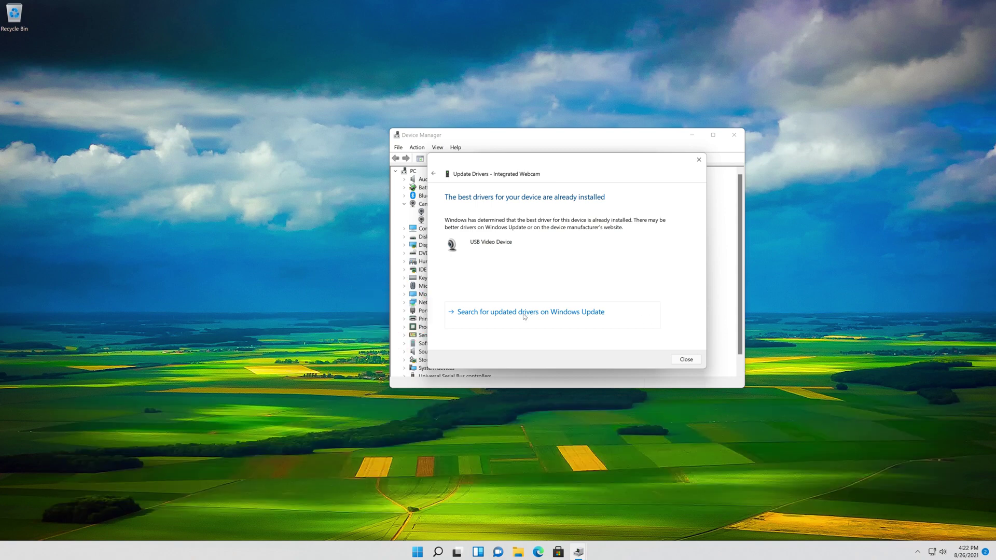
{"action": "left_click", "coordinate": [524, 314]}
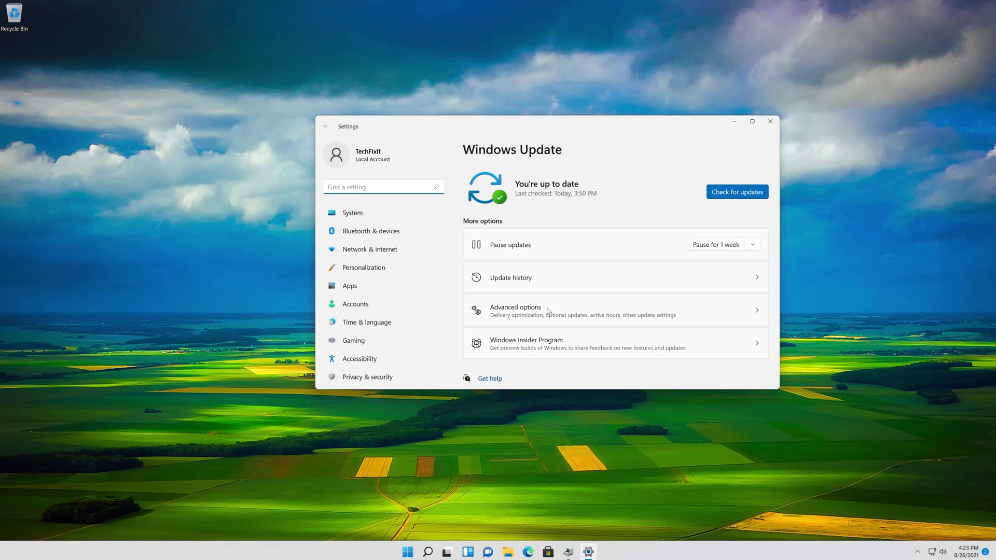
{"action": "left_click", "coordinate": [742, 192]}
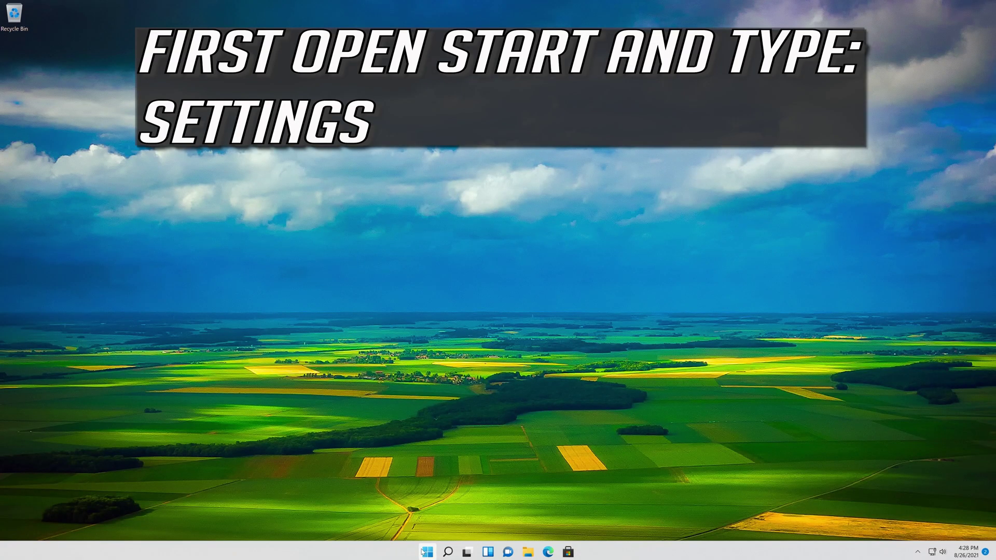
Open the Settings app and go to the Troubleshoot page of the System settings
{"action": "left_click", "coordinate": [422, 552]}
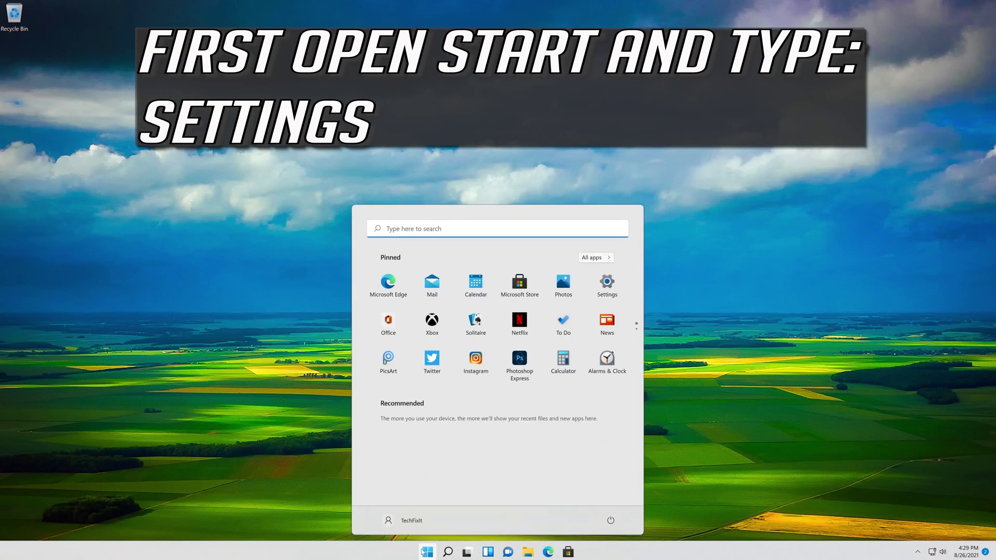
{"action": "type", "text": "settings"}
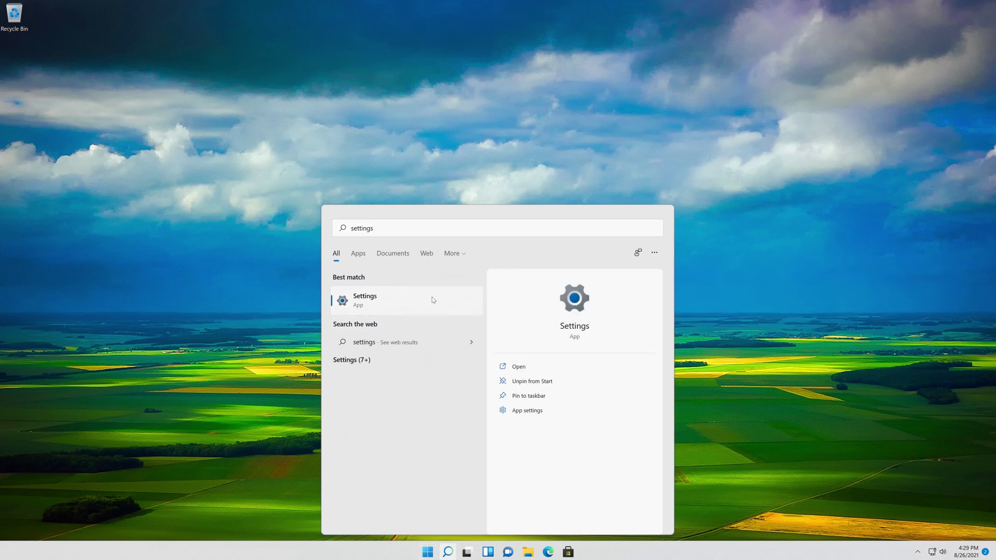
{"action": "left_click", "coordinate": [433, 300]}
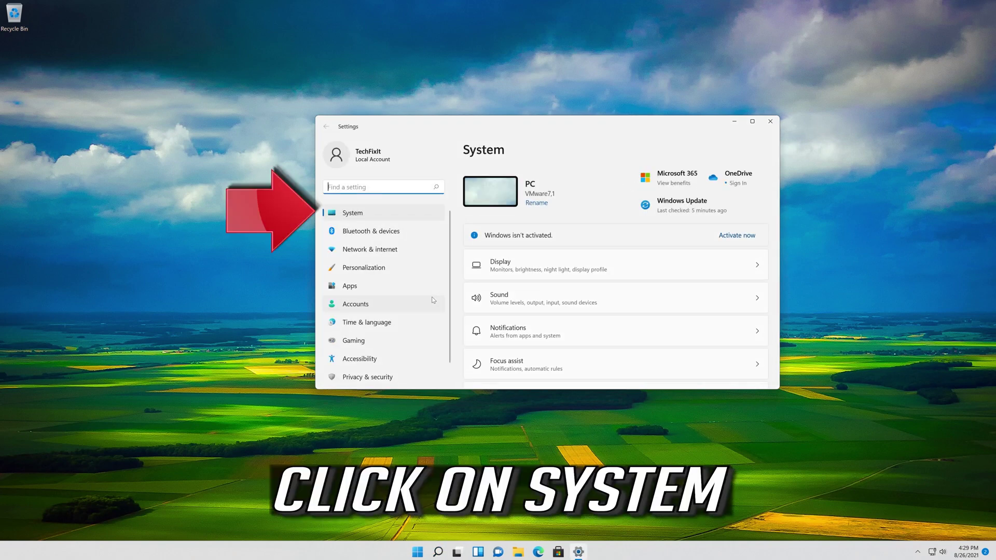
{"action": "left_click", "coordinate": [361, 217]}
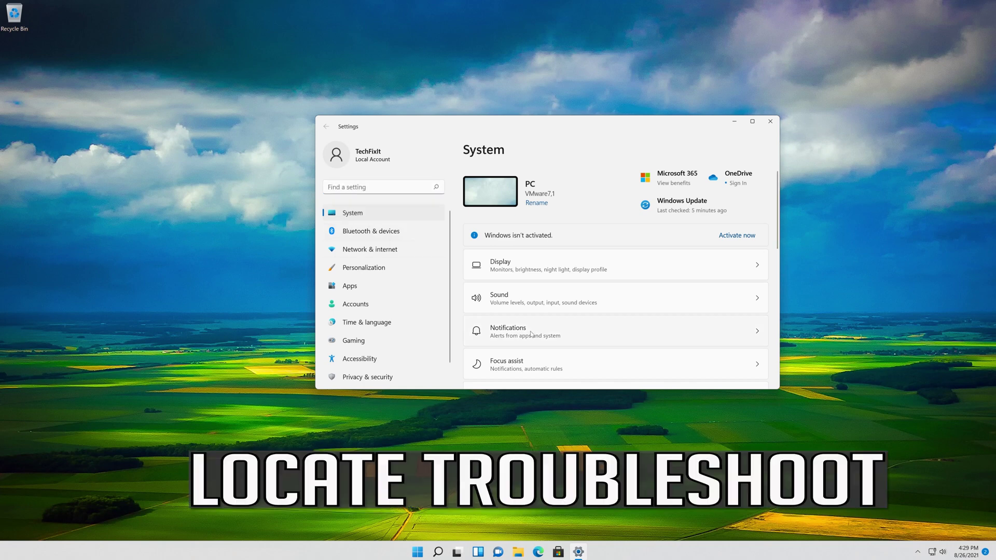
{"action": "scroll", "coordinate": [533, 335], "scroll_direction": "down", "scroll_amount": 4}
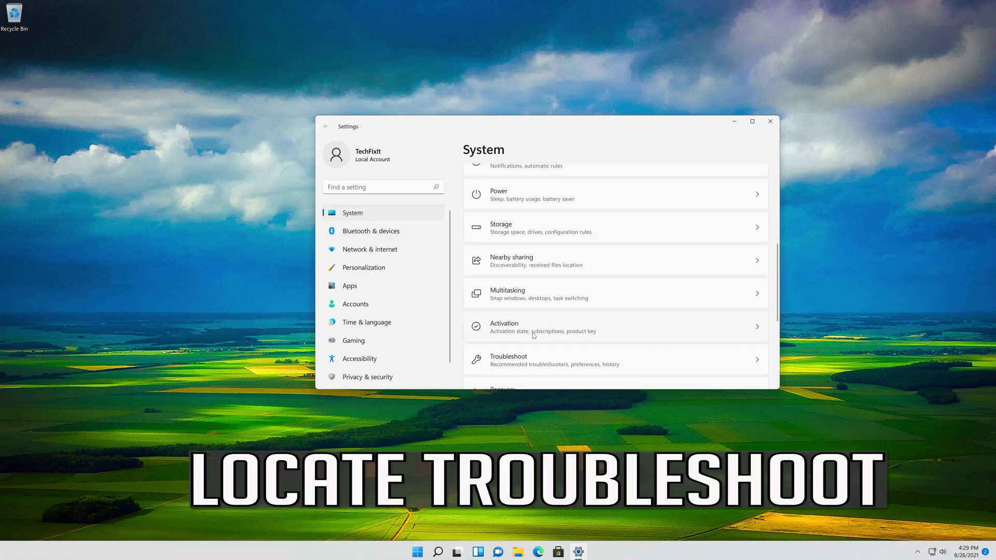
{"action": "scroll", "coordinate": [534, 335], "scroll_direction": "down", "scroll_amount": 3}
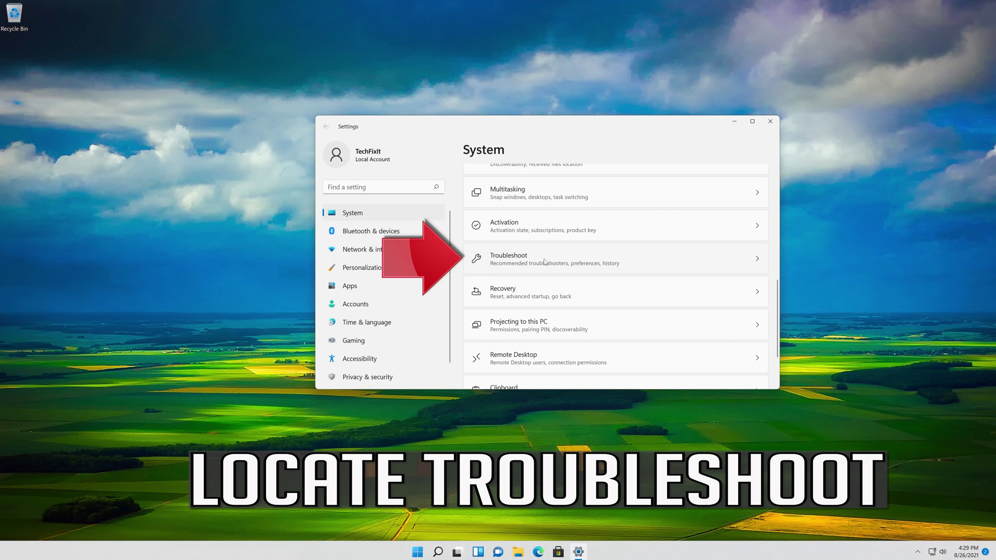
{"action": "left_click", "coordinate": [543, 265]}
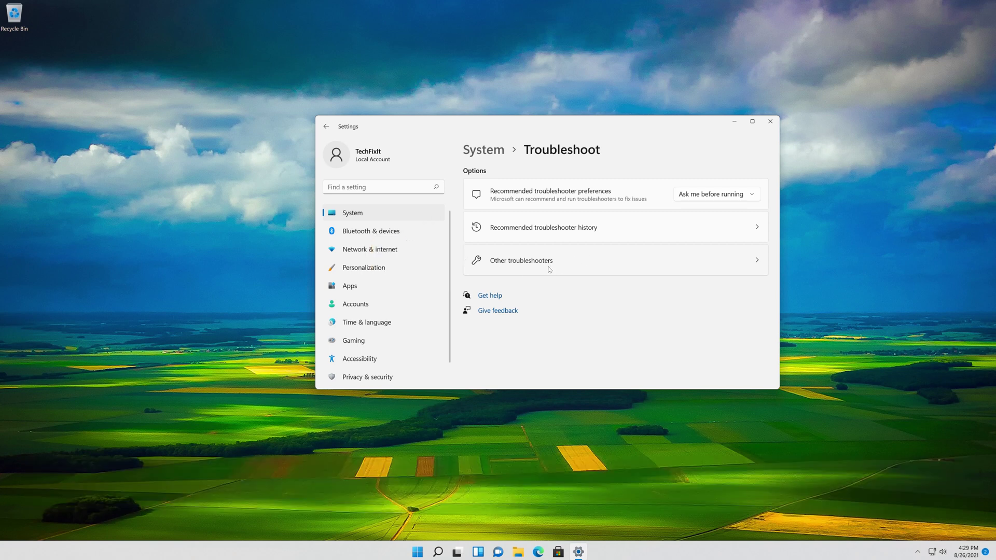
Run the Camera troubleshooter from the list of other troubleshooters
{"action": "left_click", "coordinate": [551, 266]}
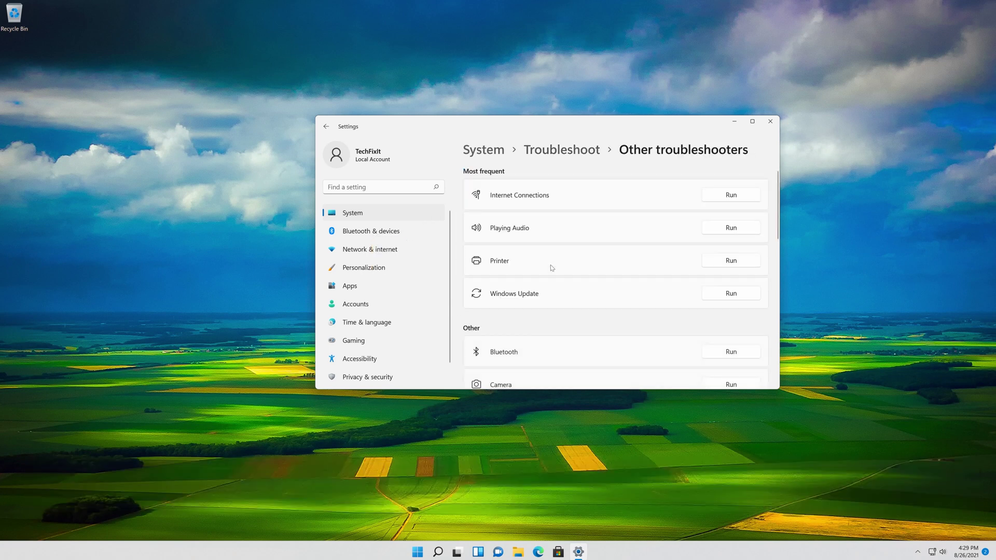
{"action": "scroll", "coordinate": [552, 267], "scroll_direction": "down", "scroll_amount": 3}
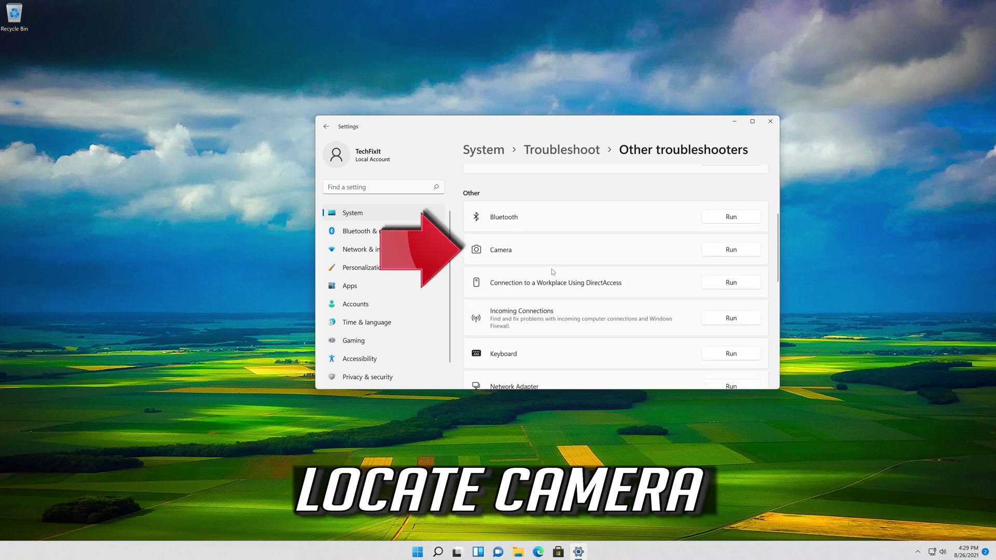
{"action": "left_click", "coordinate": [728, 254]}
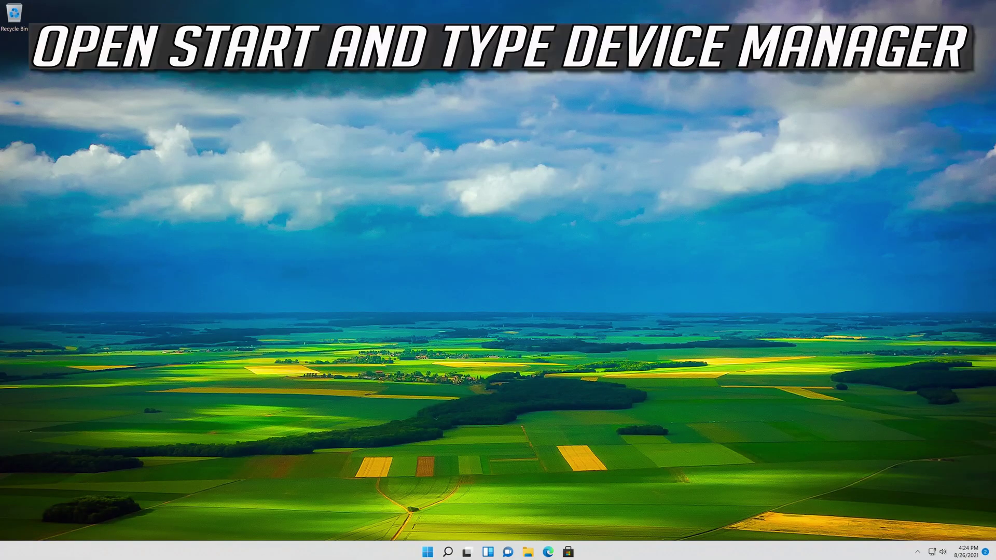
Search Windows for "device manager", open Device Manager and move its window toward the middle of the desktop
{"action": "key", "text": "super"}
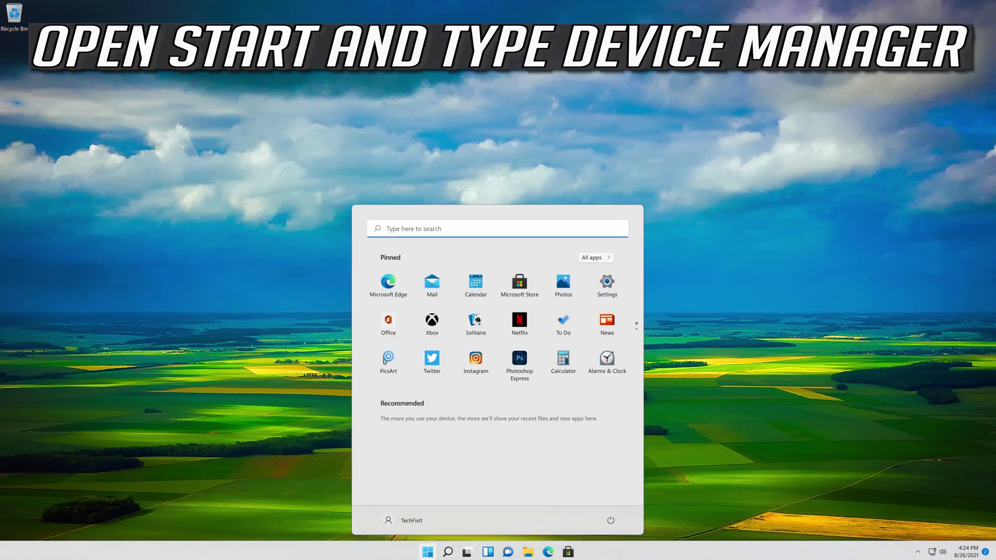
{"action": "type", "text": "device mana"}
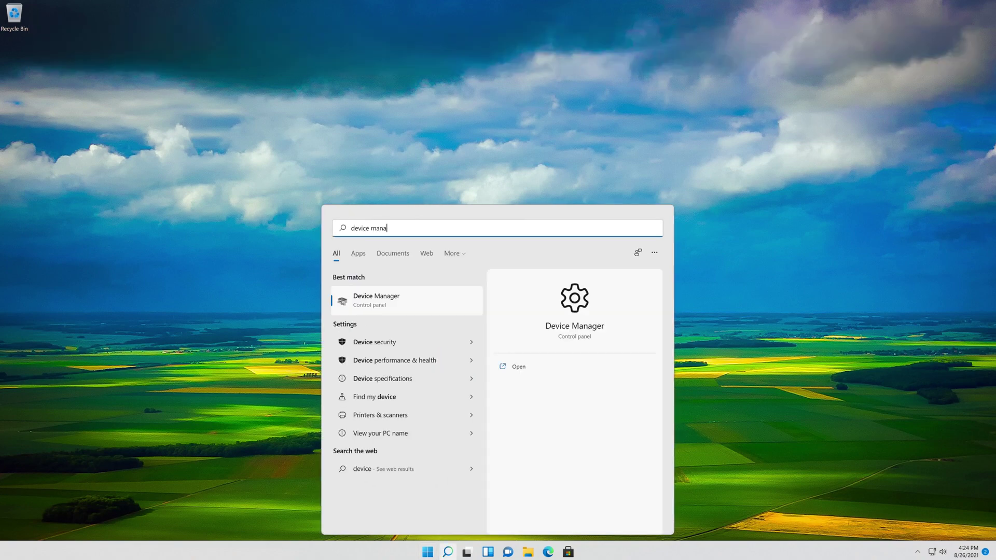
{"action": "type", "text": "ger"}
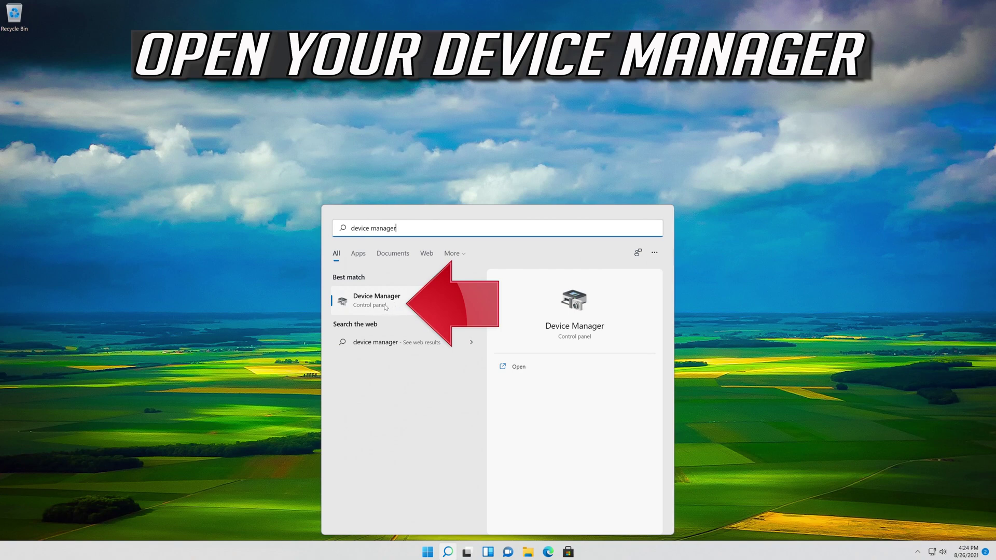
{"action": "left_click", "coordinate": [387, 307]}
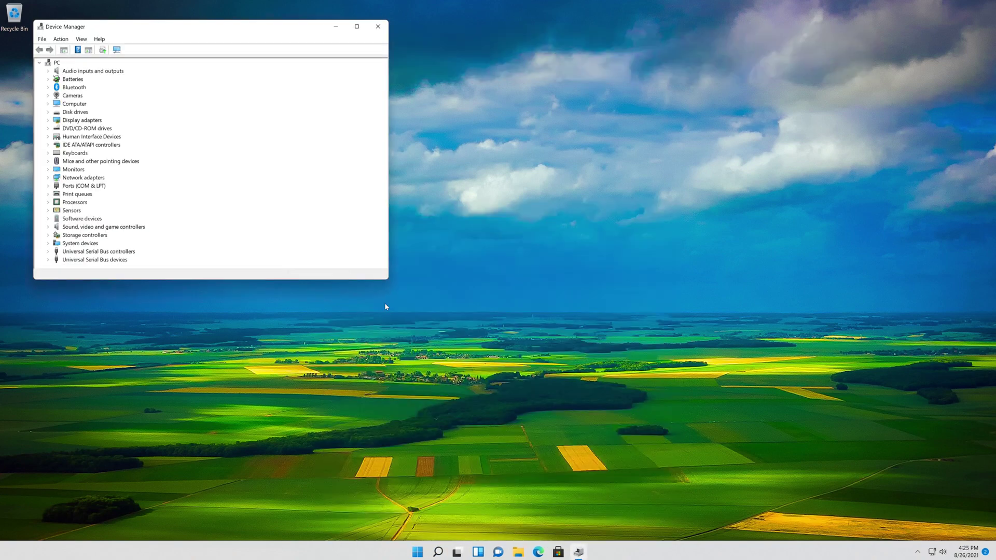
{"action": "left_click_drag", "start_coordinate": [227, 27], "coordinate": [554, 139]}
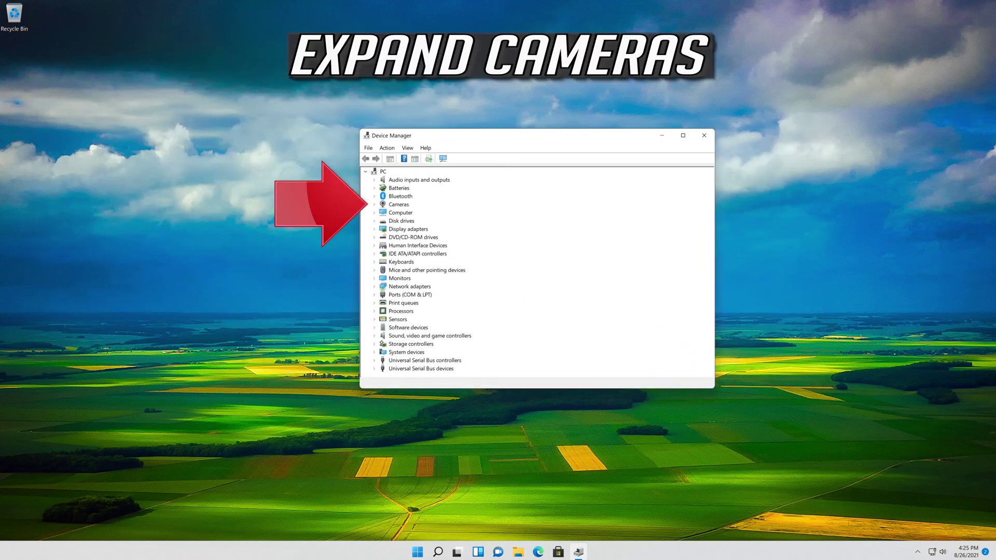
Expand the Cameras category and show the driver information in the properties of the first Integrated Webcam
{"action": "left_click", "coordinate": [375, 205]}
{"action": "left_click", "coordinate": [401, 214]}
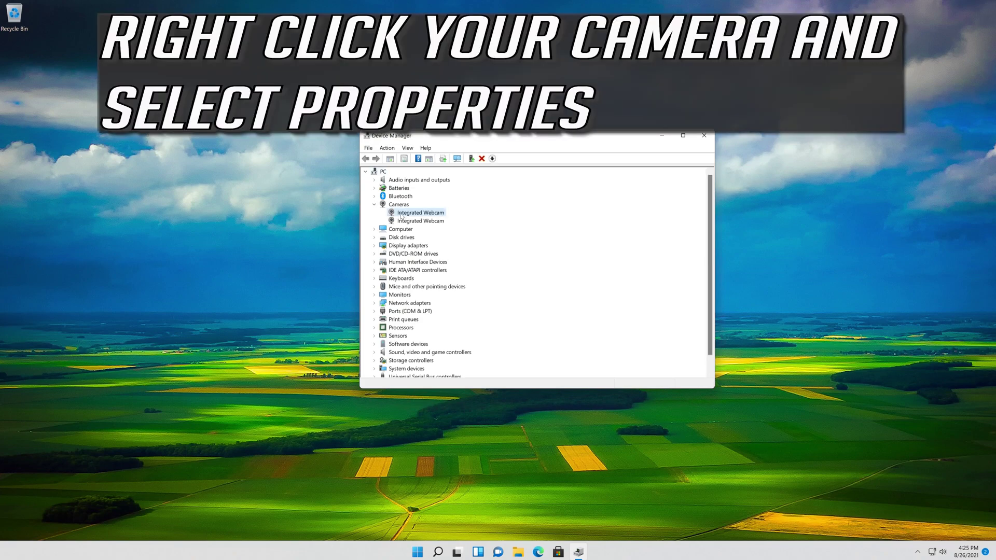
{"action": "right_click", "coordinate": [433, 213]}
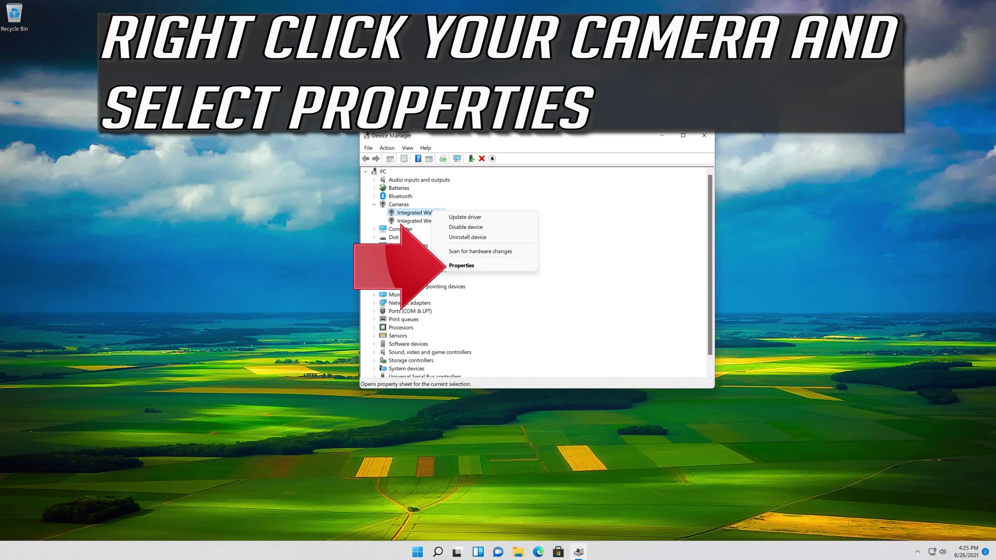
{"action": "left_click", "coordinate": [473, 265]}
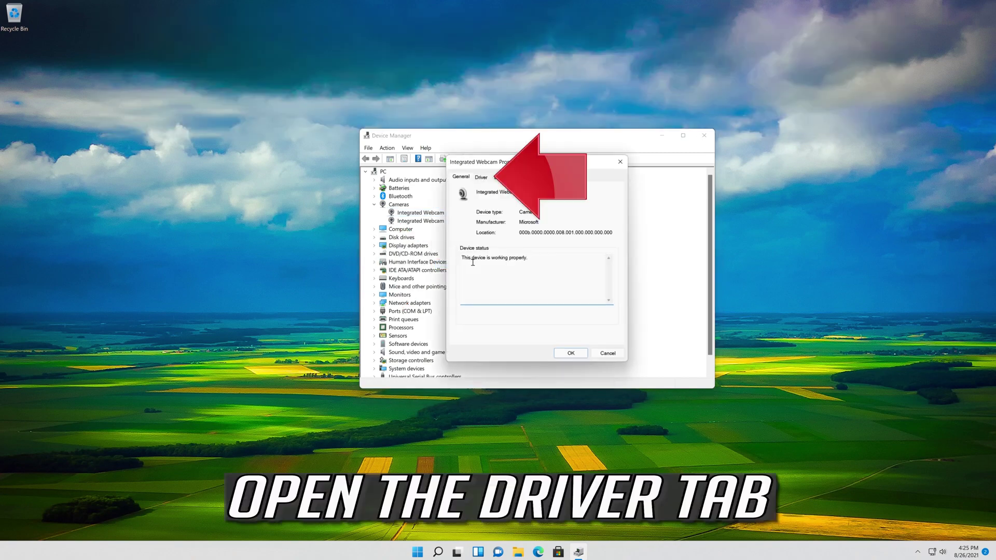
{"action": "left_click", "coordinate": [482, 178]}
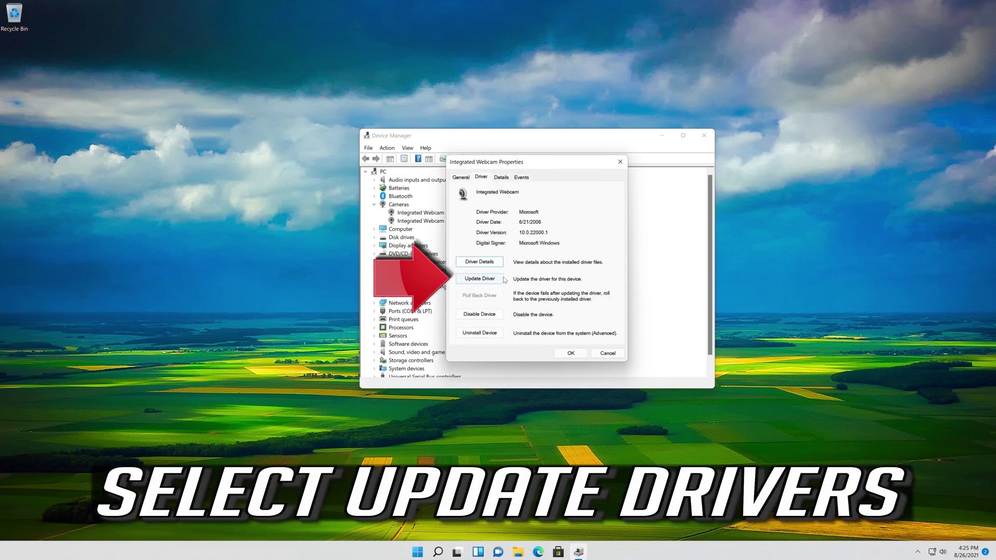
Update the webcam driver manually by choosing USB Video Device from the list of available drivers on the computer
{"action": "left_click", "coordinate": [477, 281]}
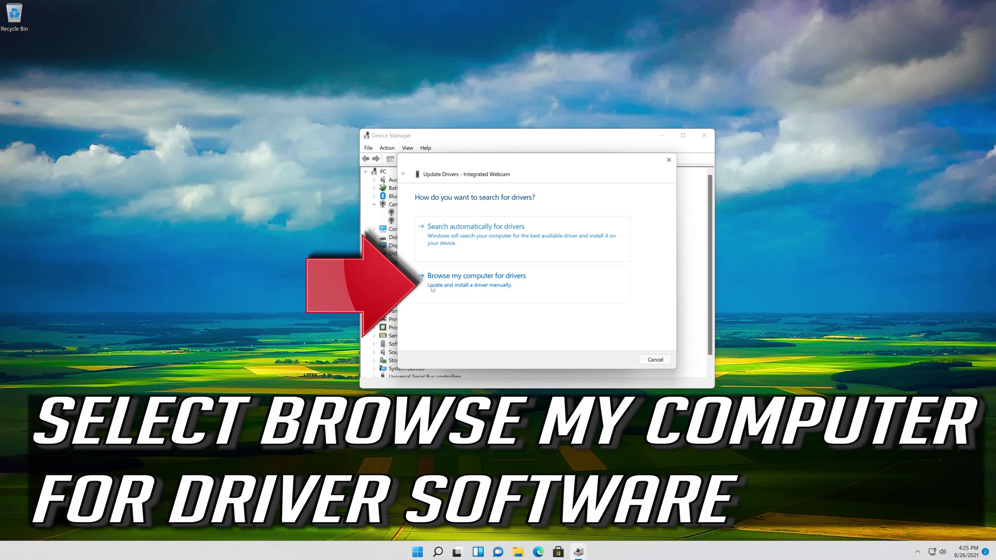
{"action": "left_click", "coordinate": [468, 293]}
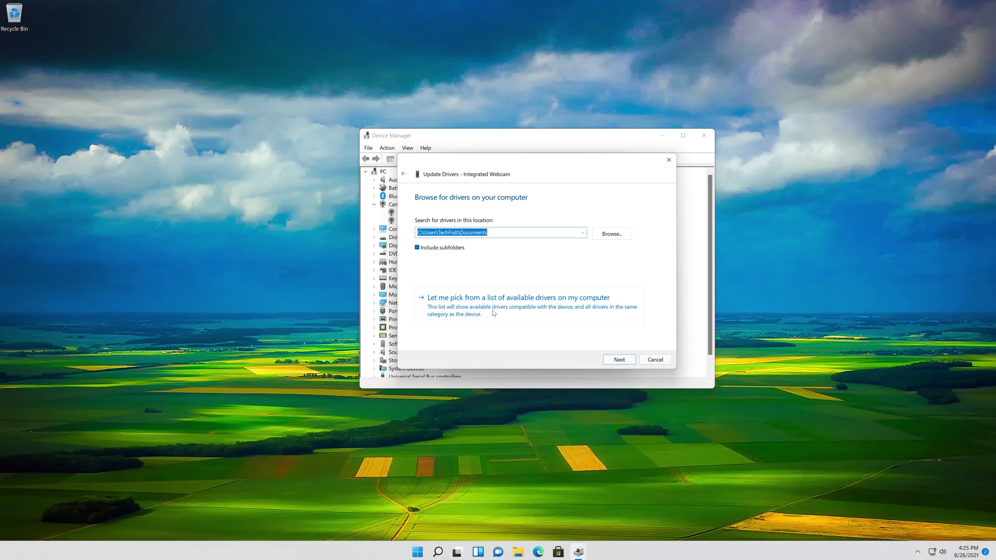
{"action": "left_click", "coordinate": [541, 308]}
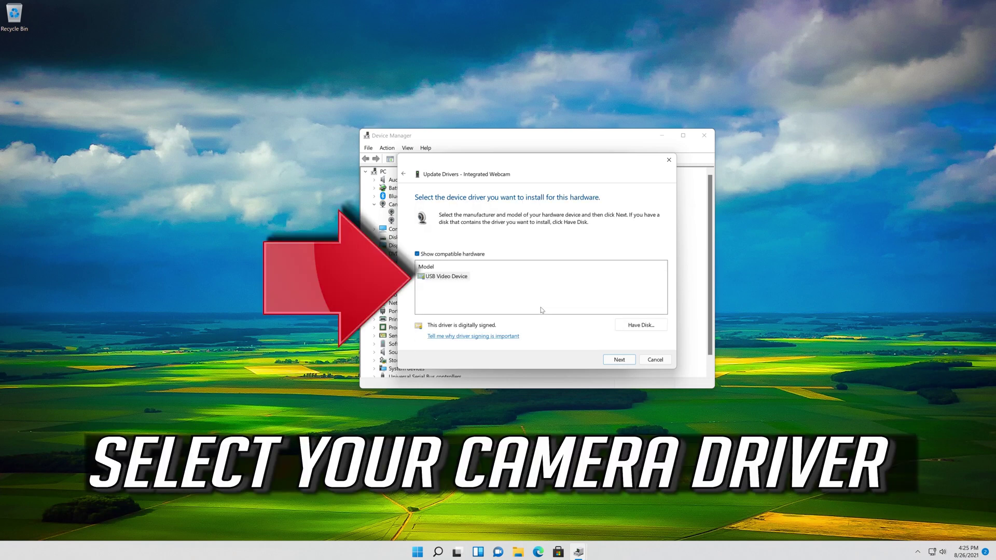
{"action": "left_click", "coordinate": [452, 279]}
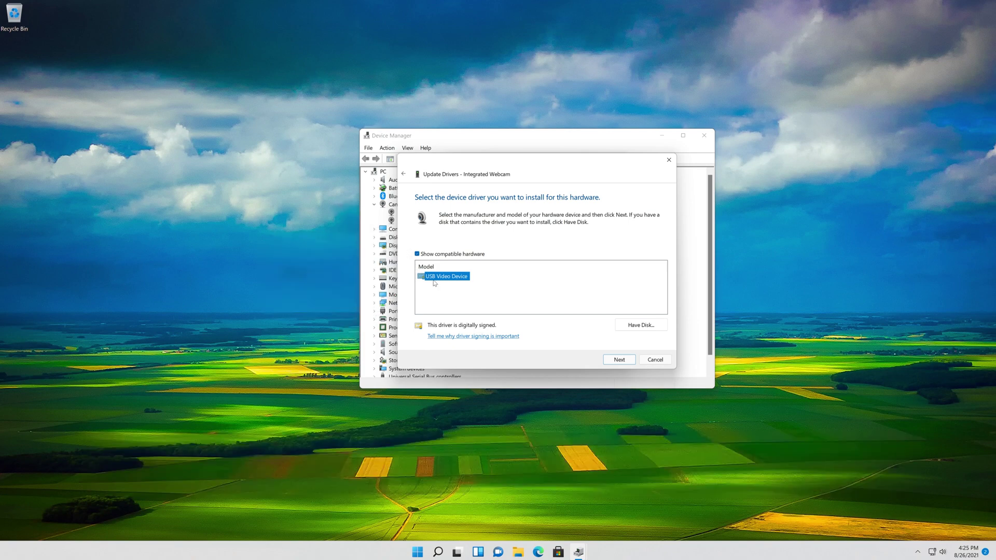
{"action": "left_click", "coordinate": [617, 358]}
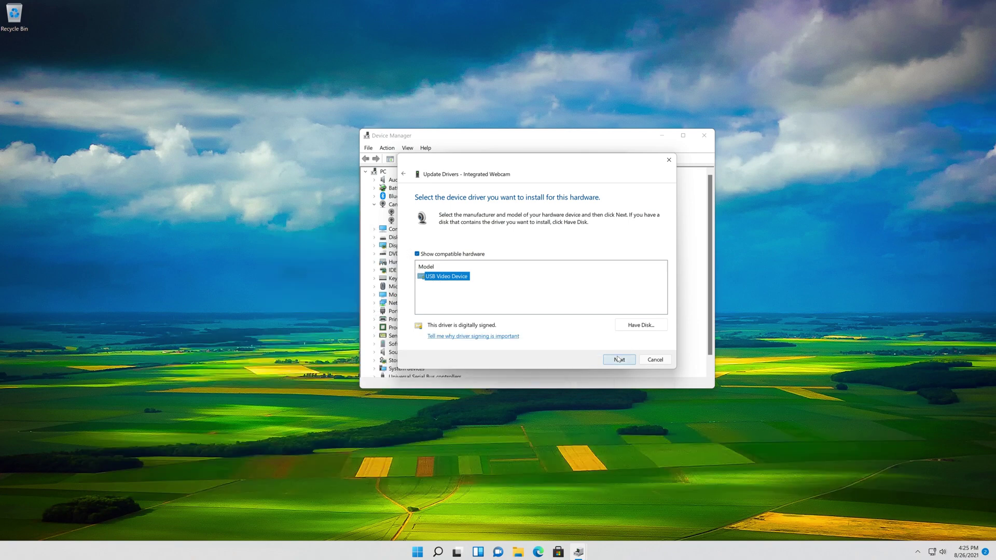
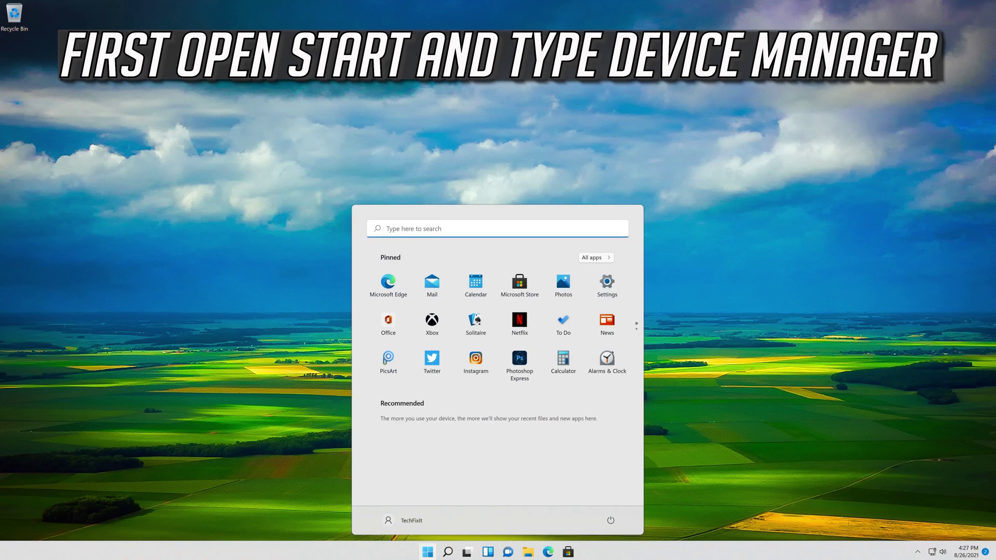
Find and open Device Manager again, and move its window away from the desktop's corner
{"action": "type", "text": "device m"}
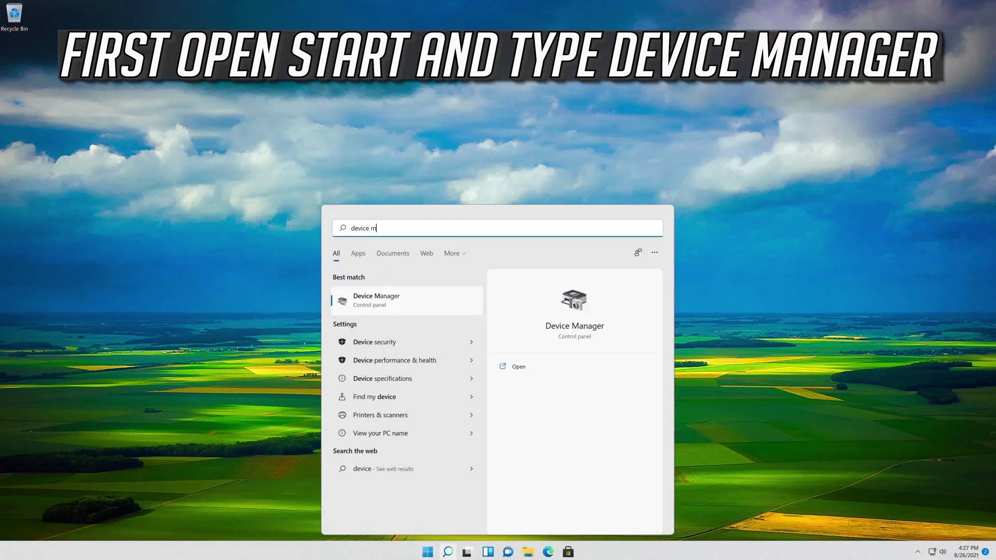
{"action": "type", "text": "anager"}
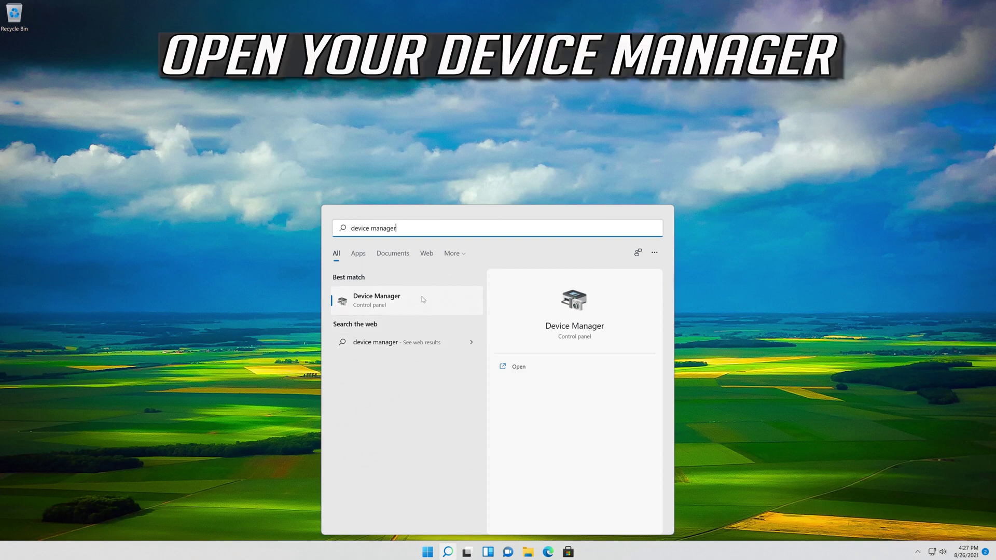
{"action": "left_click", "coordinate": [404, 306]}
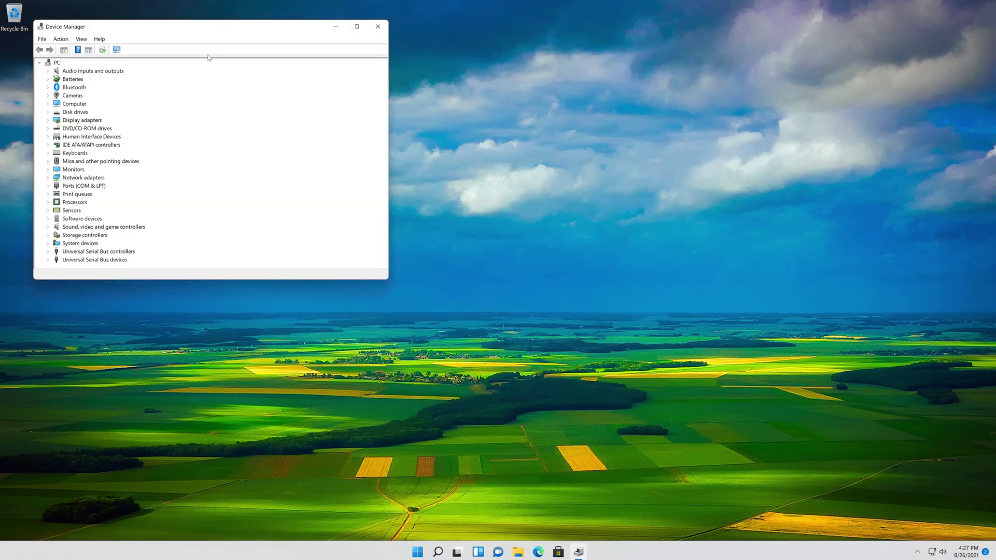
{"action": "left_click_drag", "start_coordinate": [198, 32], "coordinate": [476, 130]}
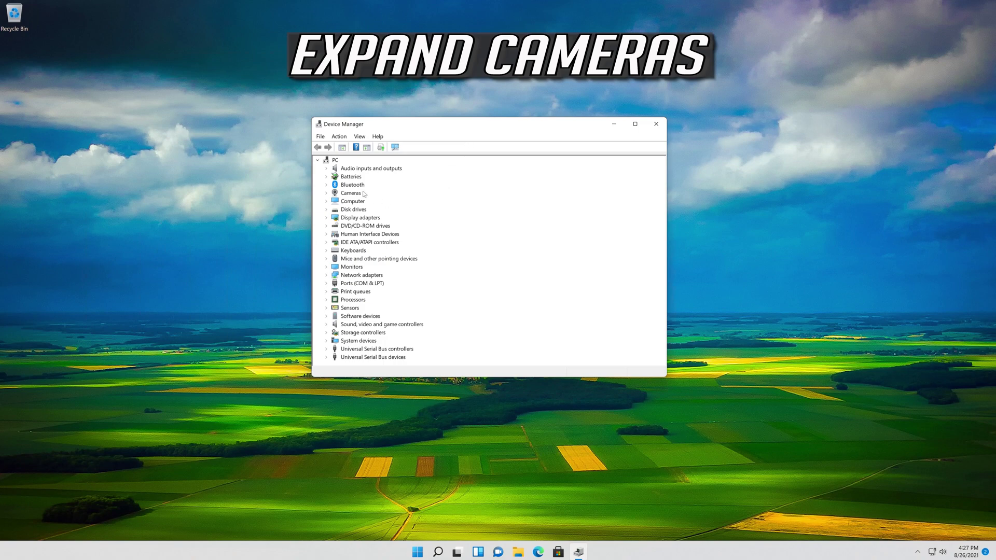
Expand Cameras and open the first Integrated Webcam's properties at its driver information
{"action": "left_click", "coordinate": [326, 194]}
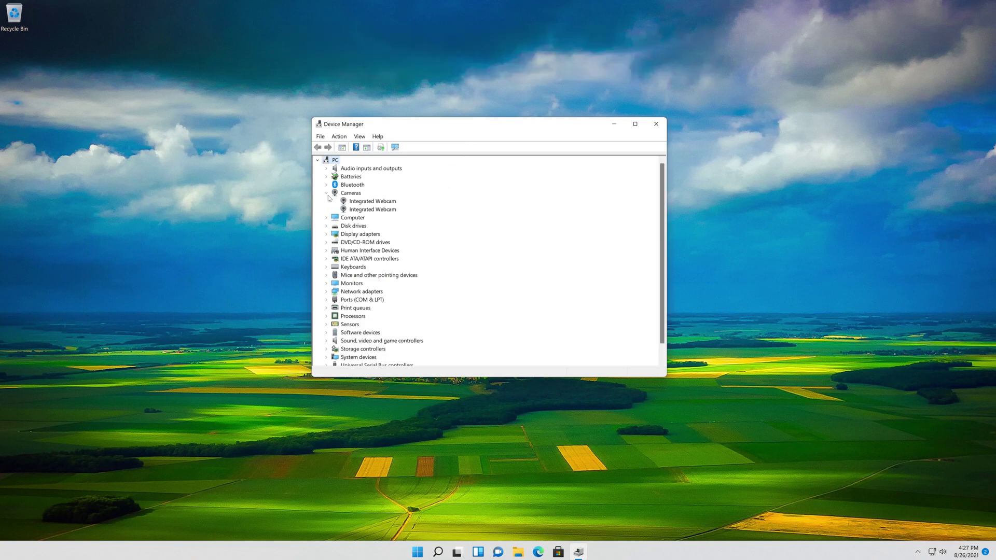
{"action": "right_click", "coordinate": [381, 201]}
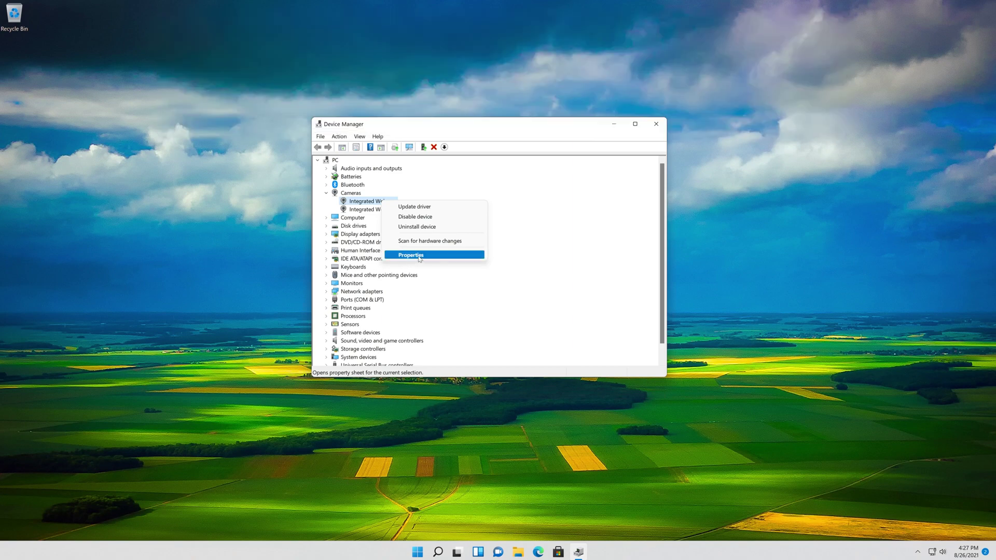
{"action": "left_click", "coordinate": [420, 255]}
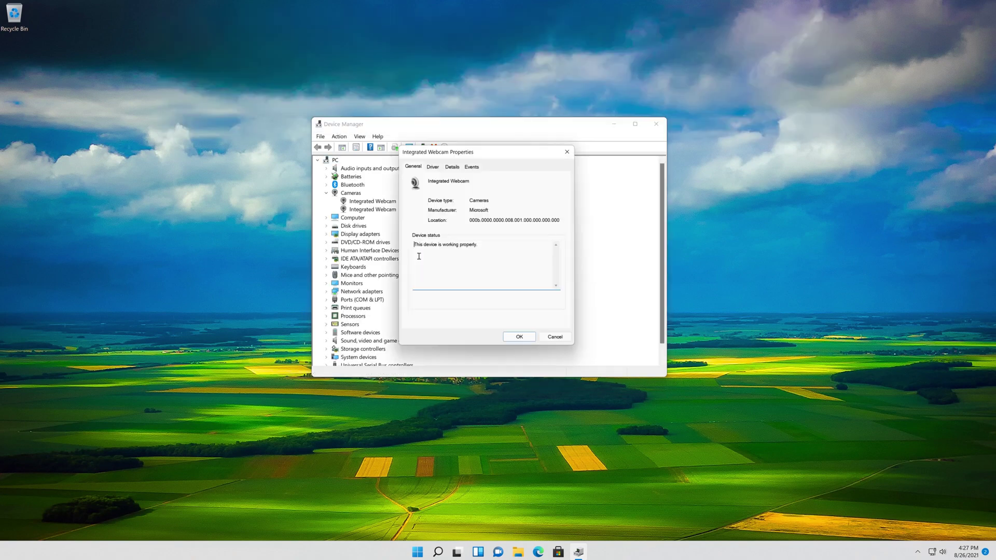
{"action": "left_click", "coordinate": [438, 167]}
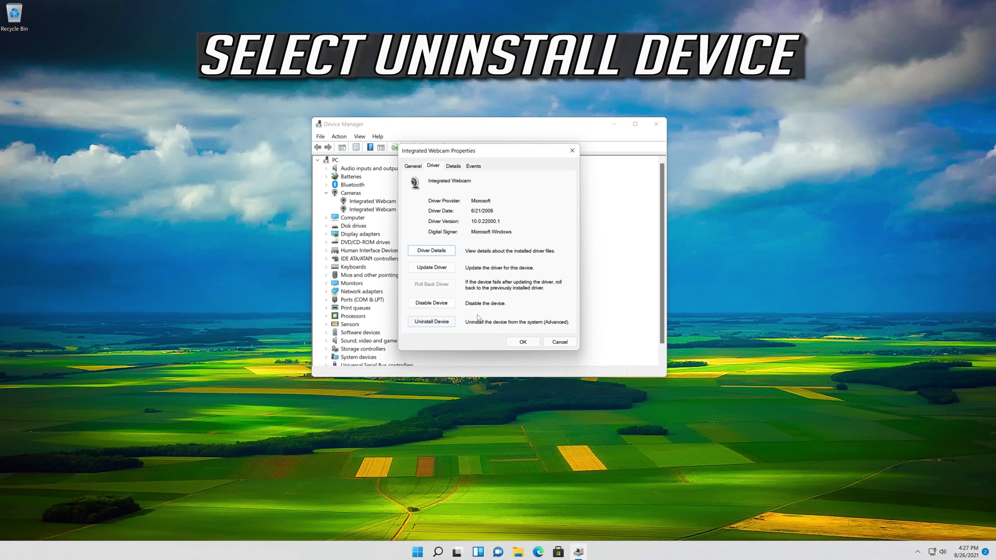
Uninstall the Integrated Webcam device from the system and close Device Manager
{"action": "left_click", "coordinate": [434, 326]}
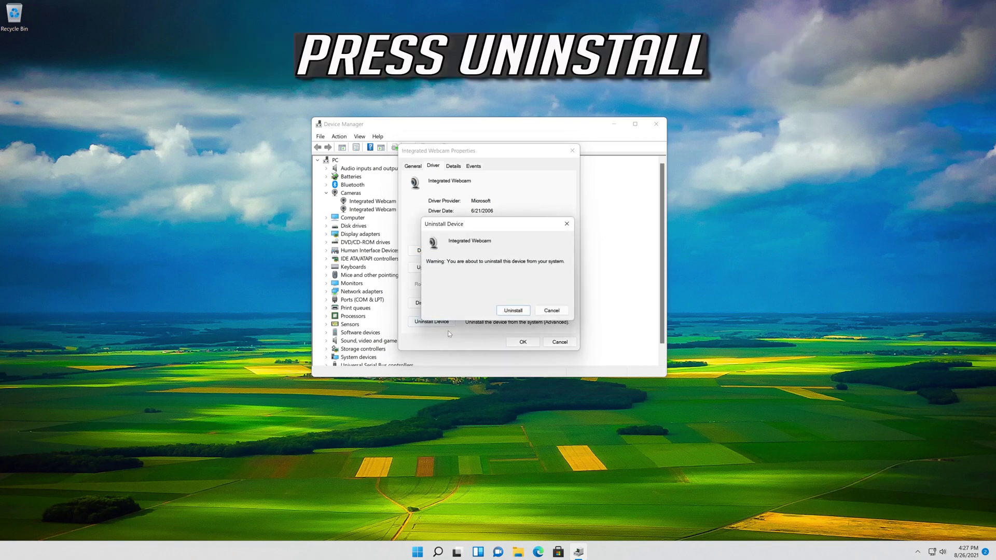
{"action": "left_click", "coordinate": [513, 310]}
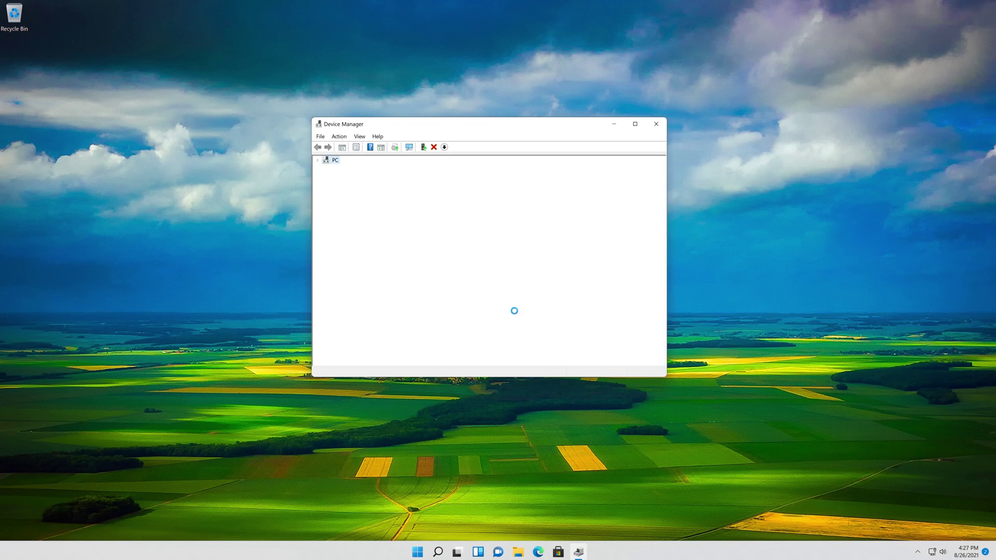
{"action": "left_click", "coordinate": [657, 125]}
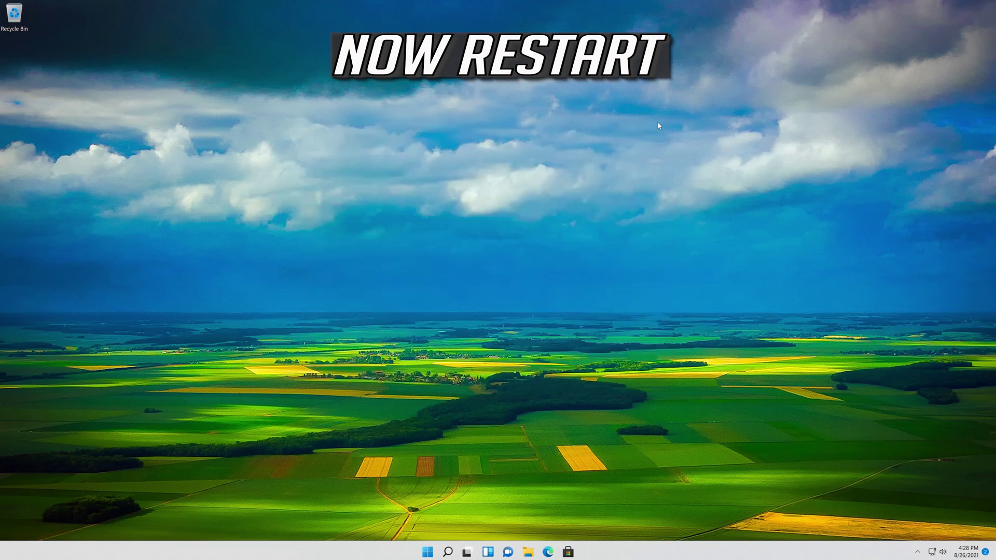
Restart the computer
{"action": "left_click", "coordinate": [427, 552]}
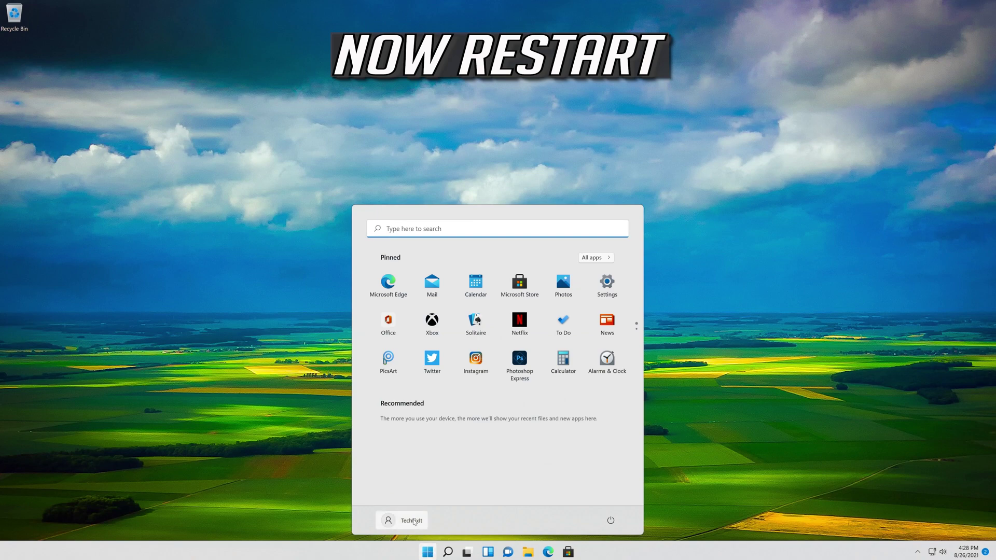
{"action": "left_click", "coordinate": [610, 520]}
{"action": "left_click", "coordinate": [604, 503]}
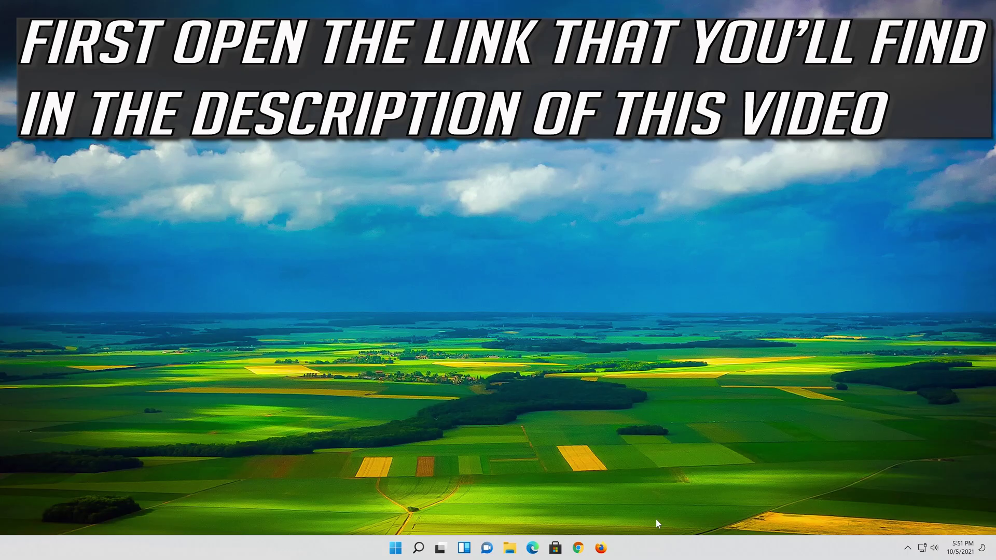
{"action": "left_click", "coordinate": [602, 548]}
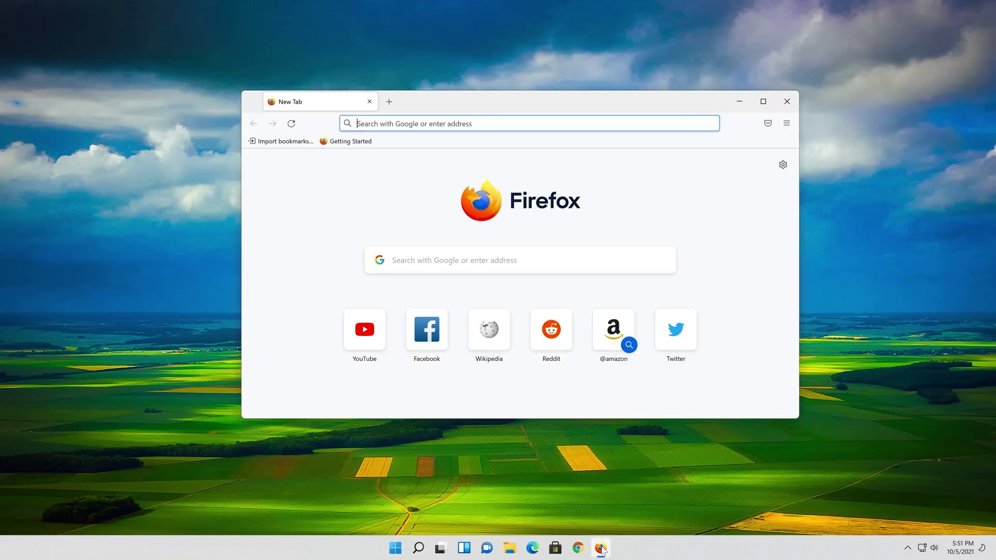
{"action": "right_click", "coordinate": [485, 124]}
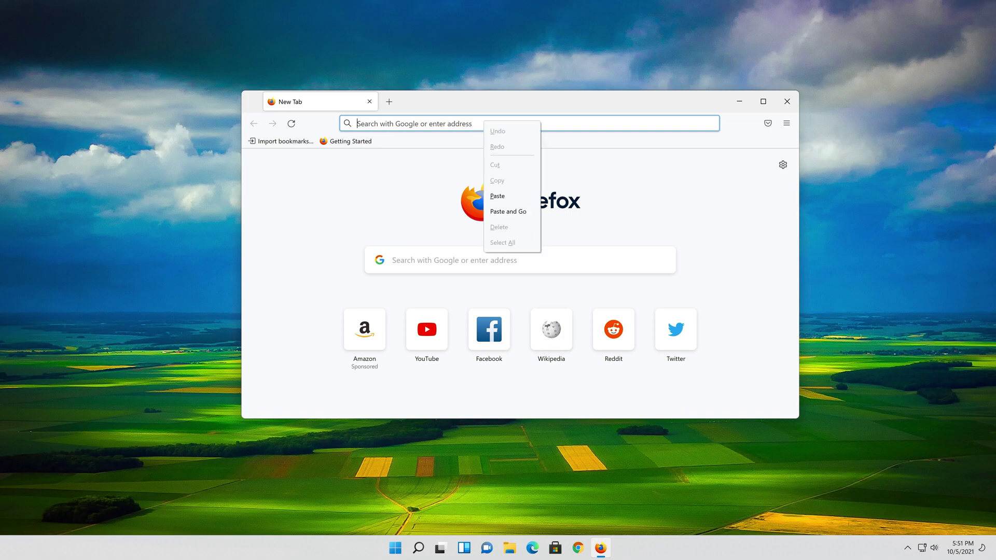
{"action": "left_click", "coordinate": [506, 211]}
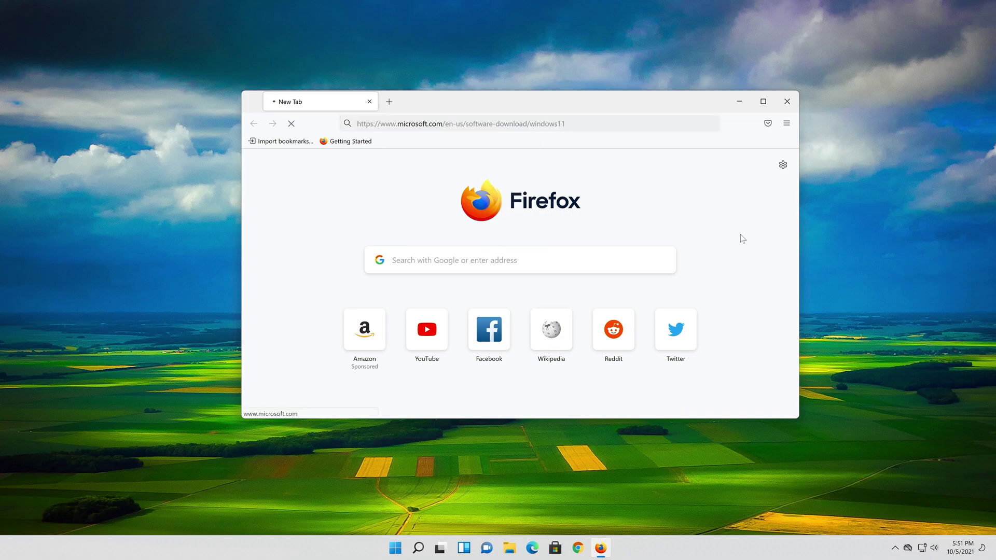
Download the Create Windows 11 Installation Media tool and save the file MediaCreationToolW11.exe
{"action": "scroll", "coordinate": [757, 252], "scroll_direction": "down", "scroll_amount": 5}
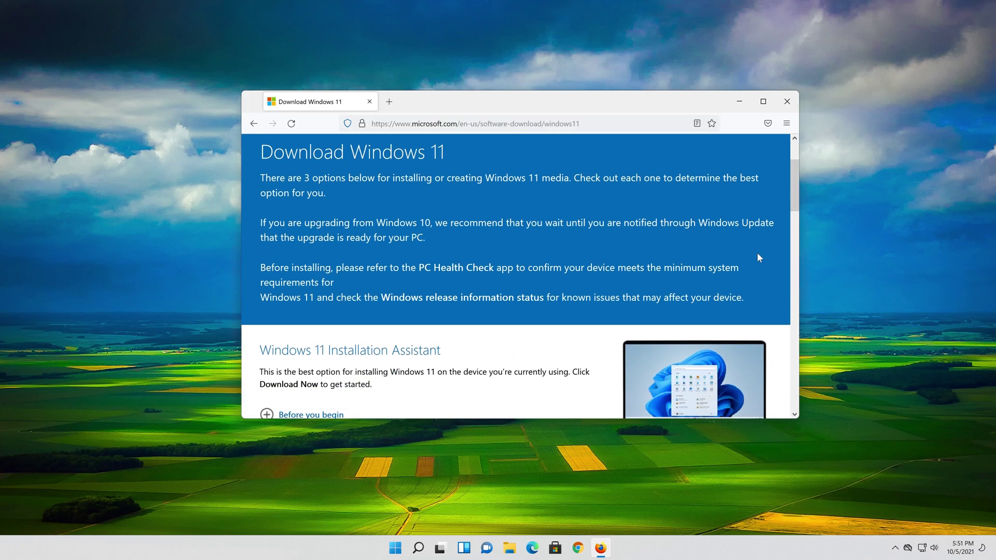
{"action": "scroll", "coordinate": [760, 258], "scroll_direction": "down", "scroll_amount": 3}
{"action": "scroll", "coordinate": [759, 258], "scroll_direction": "up", "scroll_amount": 3}
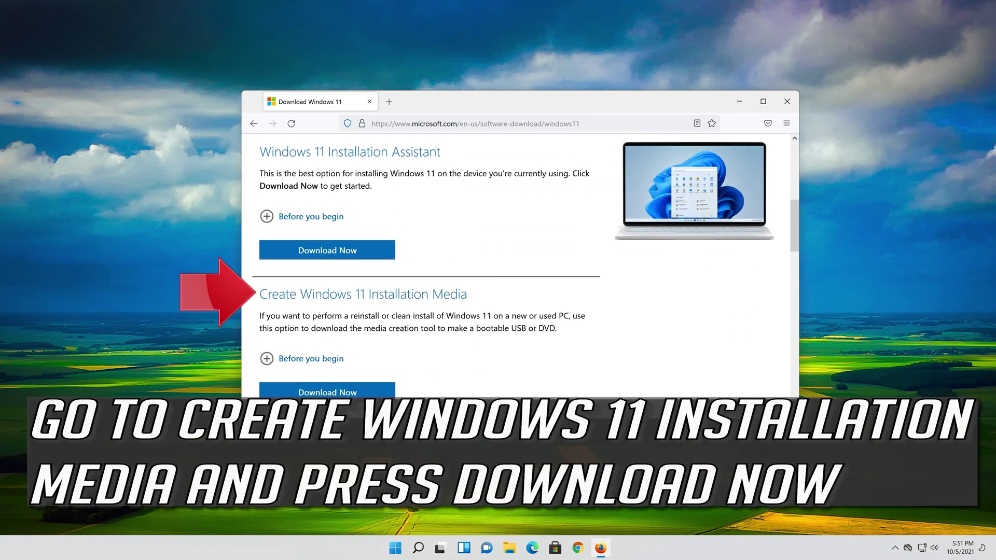
{"action": "left_click", "coordinate": [344, 389]}
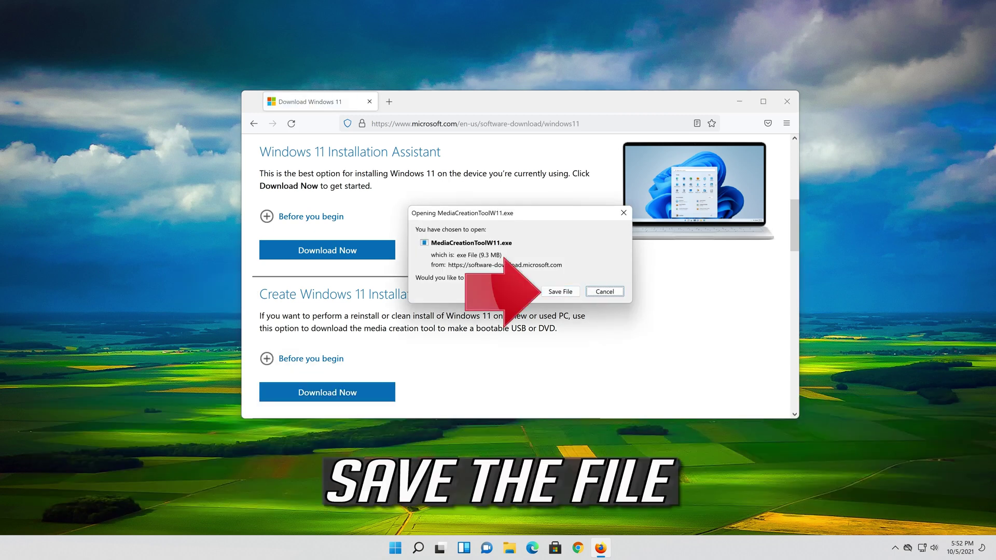
{"action": "left_click", "coordinate": [560, 294]}
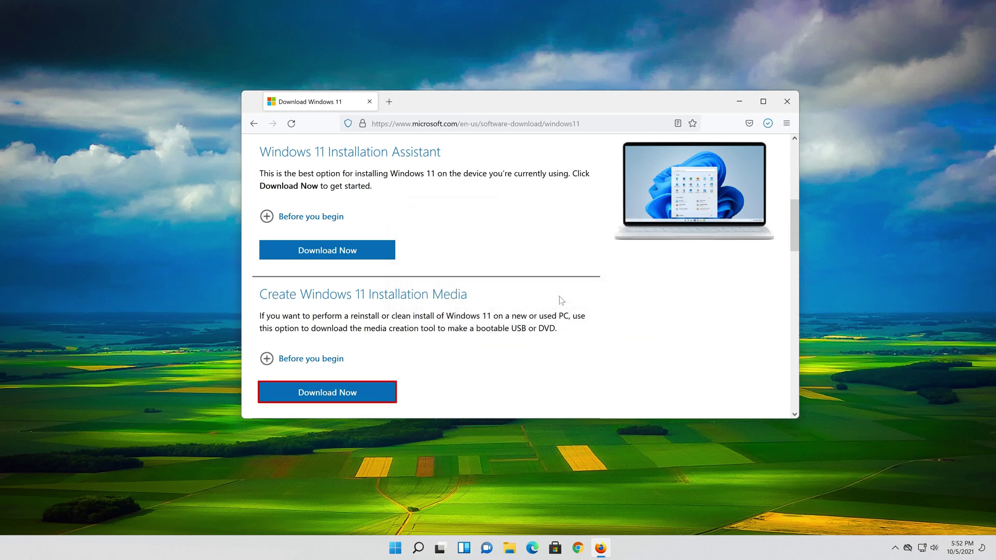
Close the browser, run MediaCreationToolW11 from the desktop with permission to make changes, and accept its license terms
{"action": "left_click", "coordinate": [786, 101]}
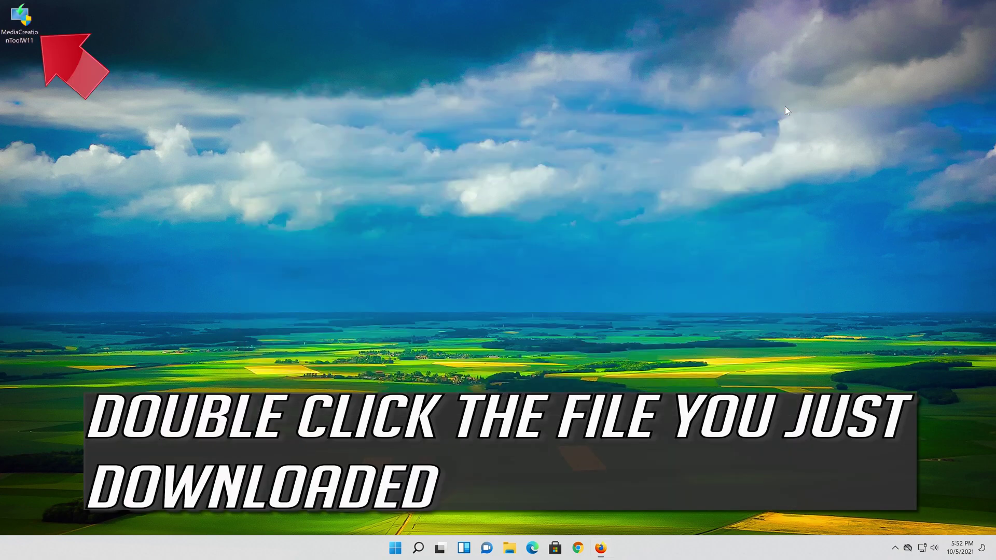
{"action": "double_click", "coordinate": [26, 29]}
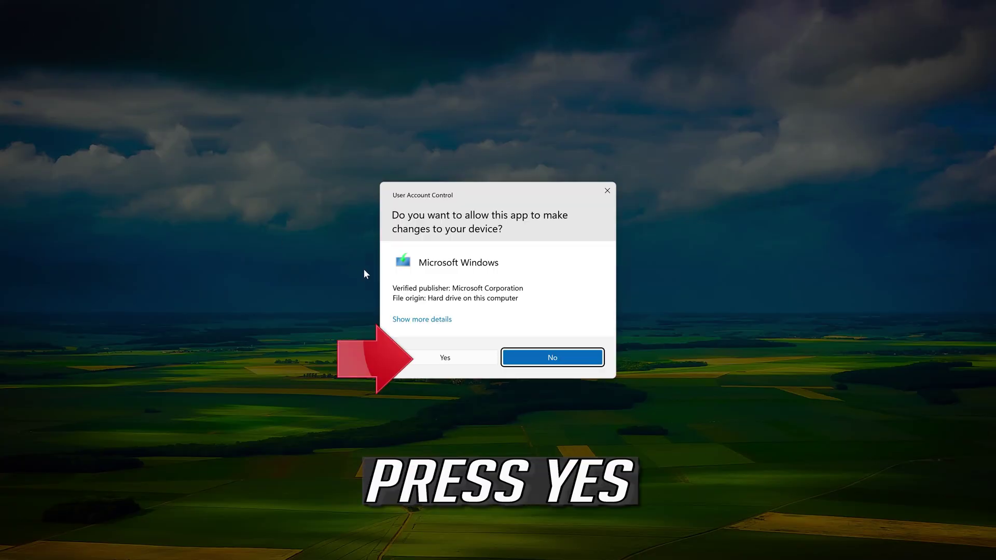
{"action": "left_click", "coordinate": [444, 358]}
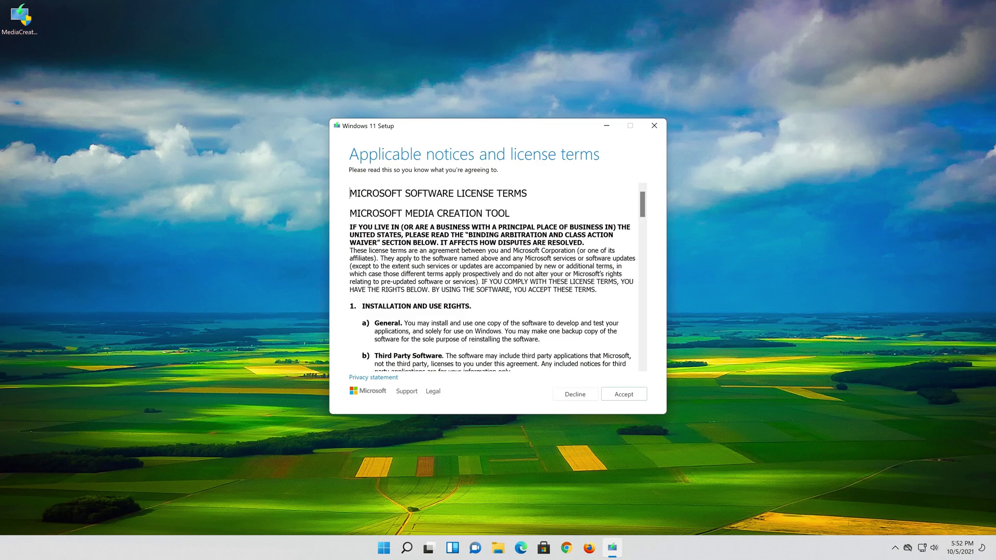
{"action": "left_click", "coordinate": [624, 394]}
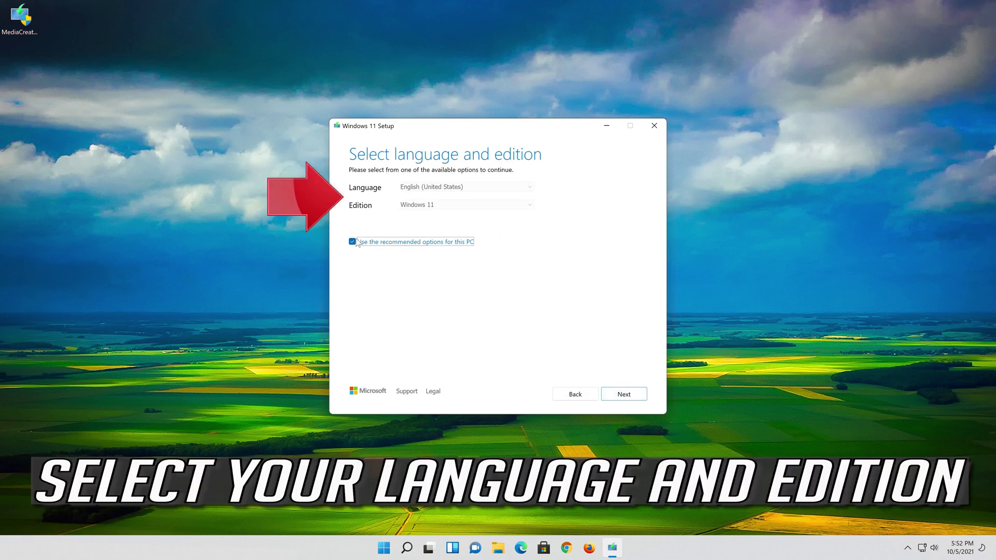
Continue with the recommended options for this PC, keeping English (United States) as language and Windows 11 as edition
{"action": "left_click", "coordinate": [355, 242]}
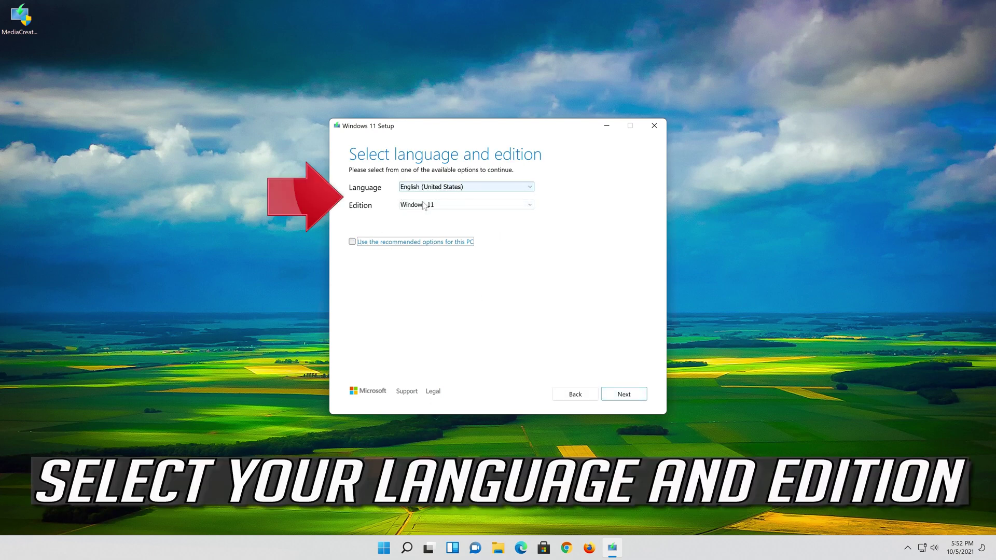
{"action": "left_click", "coordinate": [353, 242]}
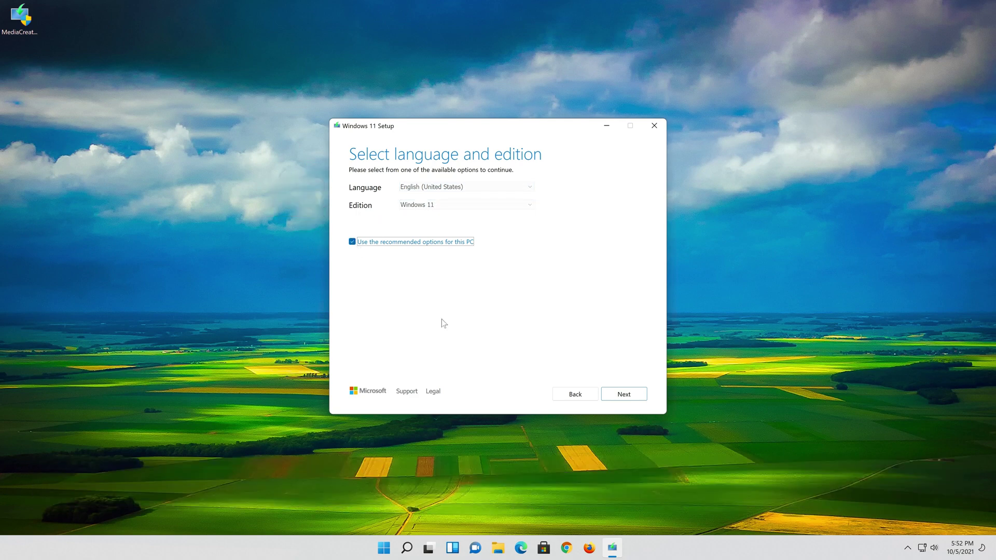
{"action": "left_click", "coordinate": [627, 396]}
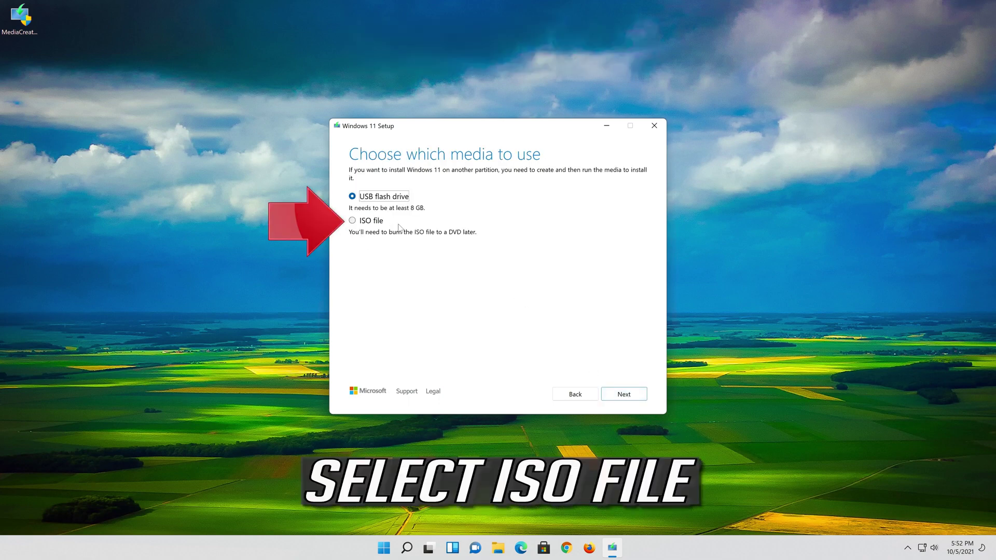
Create the installation media as an ISO file saved to the Desktop as Windows 11, and finish the media creation wizard
{"action": "left_click", "coordinate": [352, 221]}
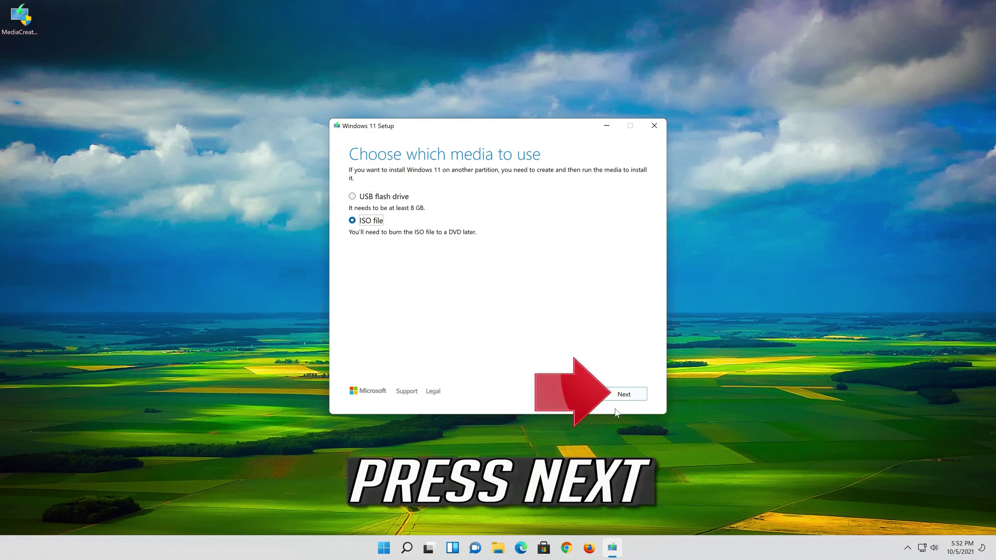
{"action": "left_click", "coordinate": [631, 393]}
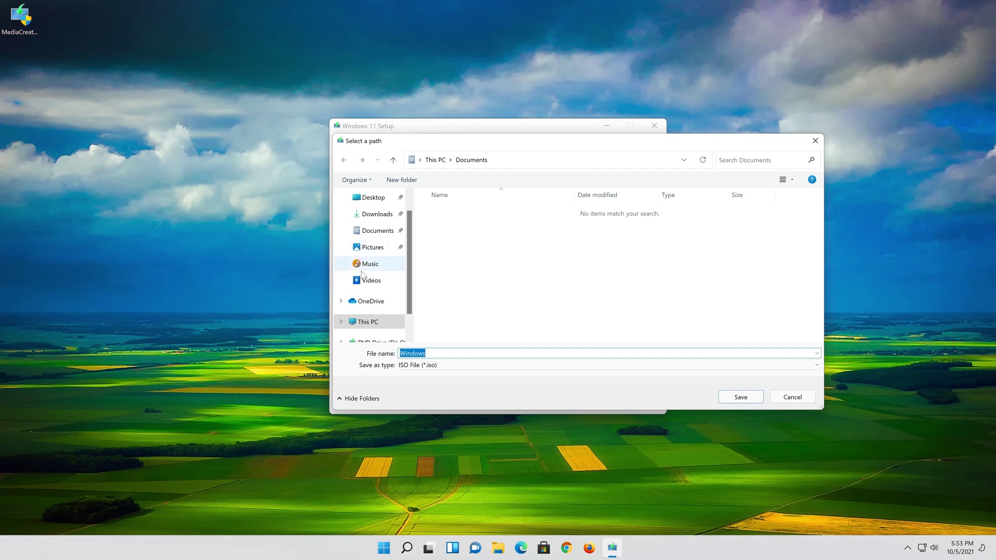
{"action": "left_click", "coordinate": [384, 202]}
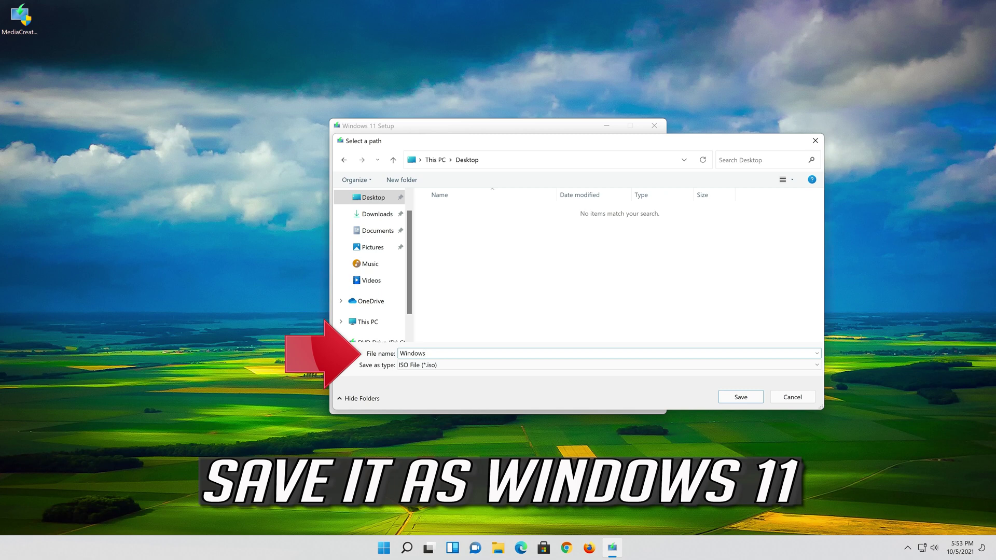
{"action": "type", "text": "11"}
{"action": "left_click", "coordinate": [741, 398]}
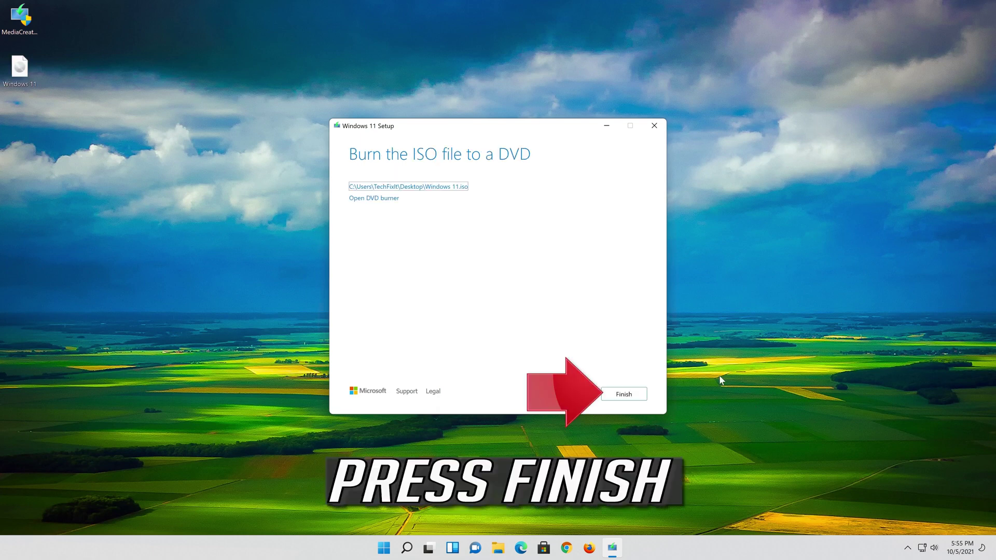
{"action": "left_click", "coordinate": [625, 395]}
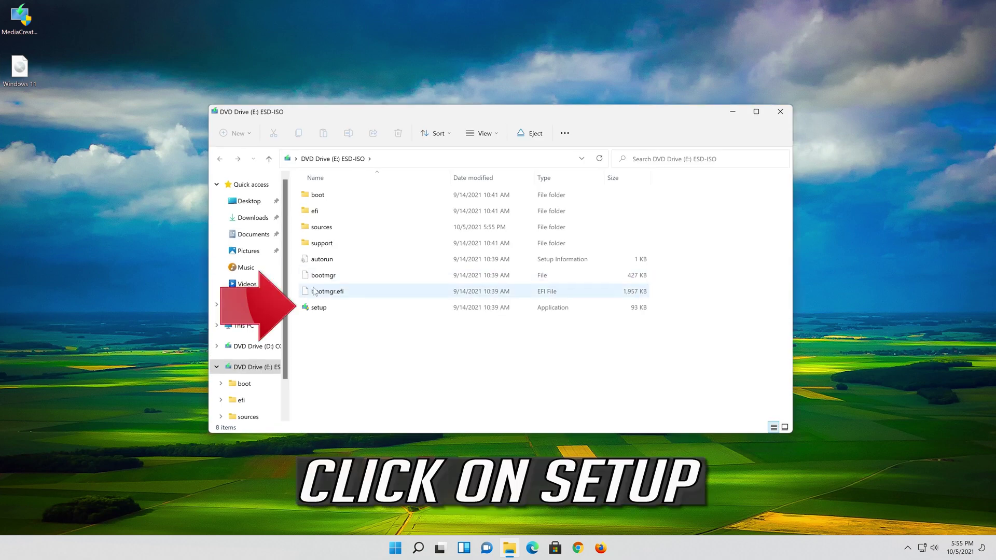
Run setup from the ESD-ISO DVD drive (E:) with permission to make changes, and close the drive's folder window
{"action": "double_click", "coordinate": [347, 304]}
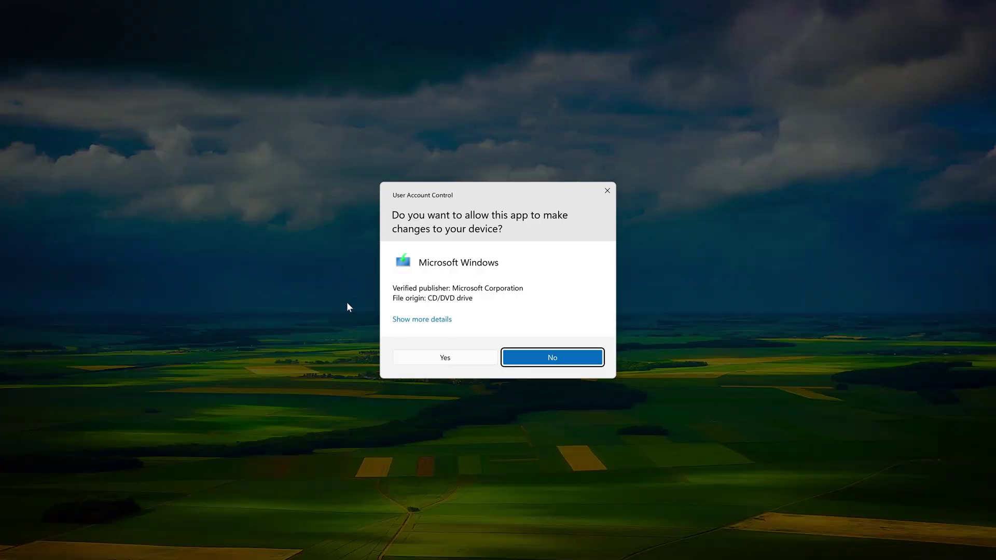
{"action": "left_click", "coordinate": [446, 358]}
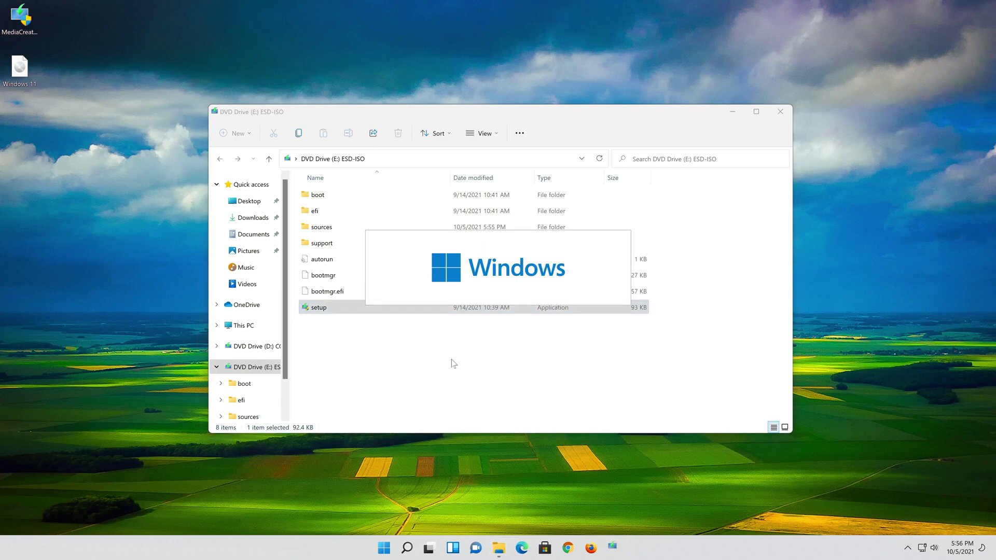
{"action": "left_click", "coordinate": [779, 112]}
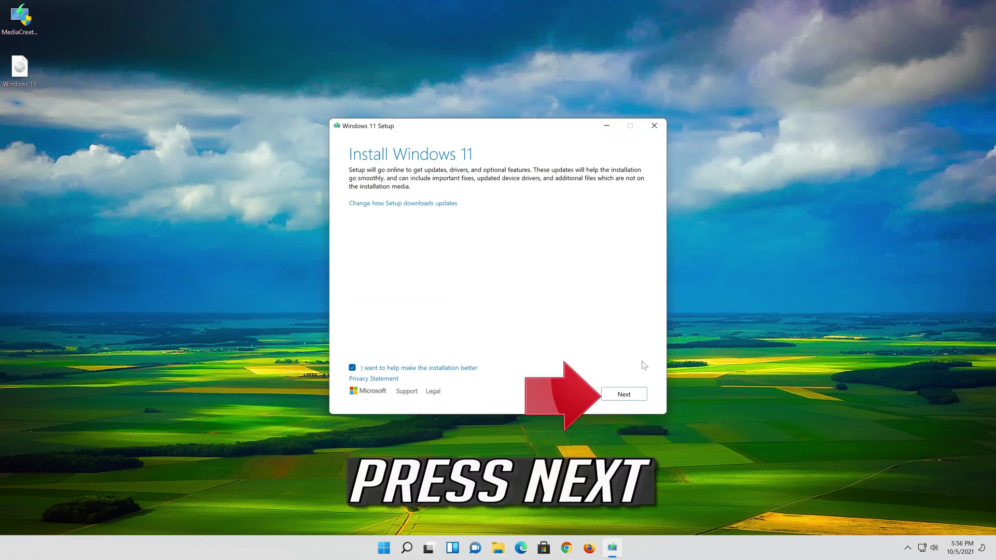
Accept the Windows 11 Setup license terms and install Windows 11 Pro with the option Keep personal files and apps
{"action": "left_click", "coordinate": [634, 400]}
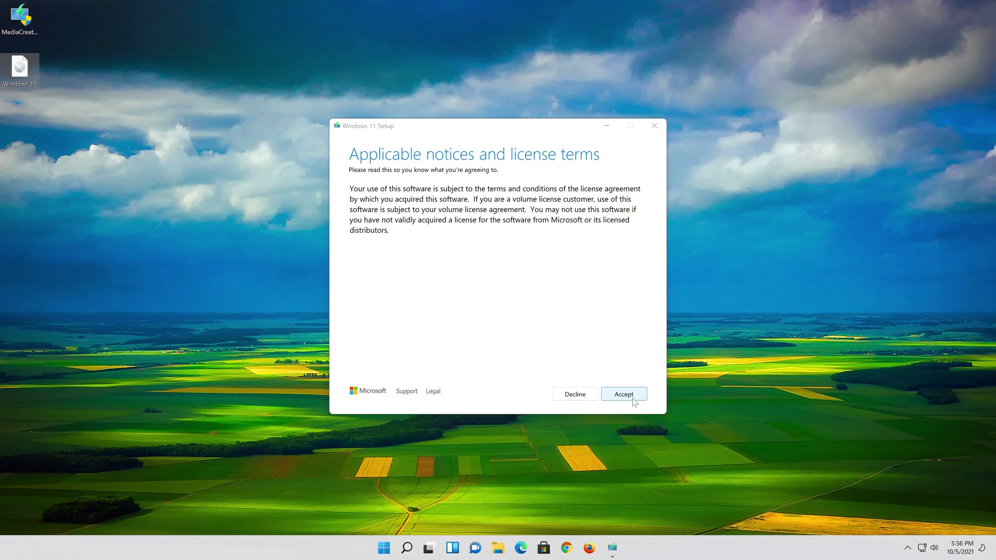
{"action": "left_click", "coordinate": [623, 399]}
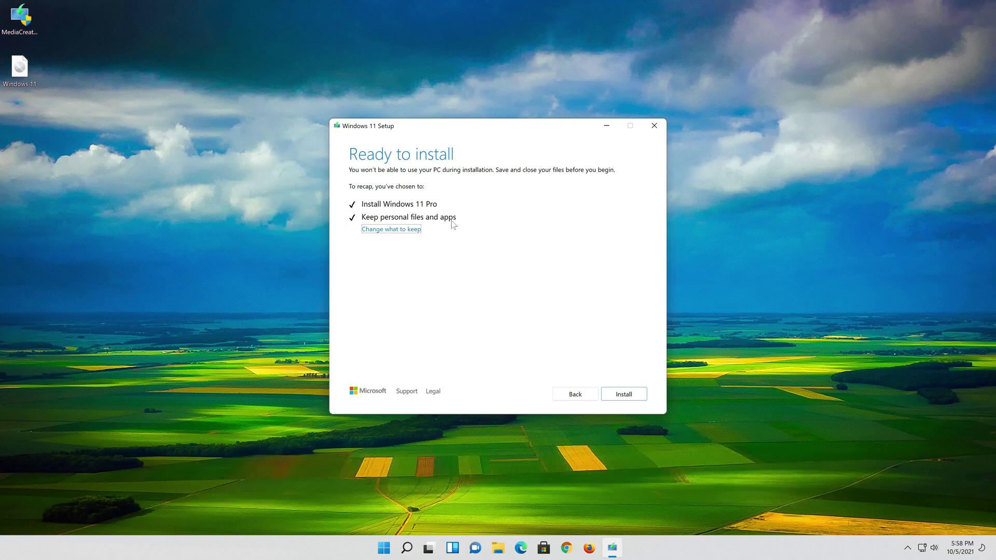
{"action": "left_click", "coordinate": [407, 230]}
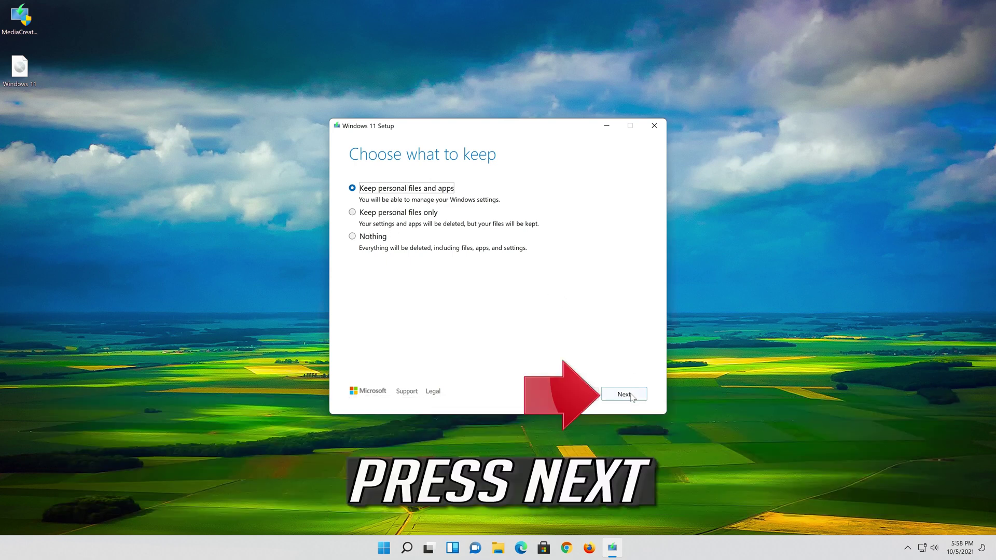
{"action": "left_click", "coordinate": [631, 396]}
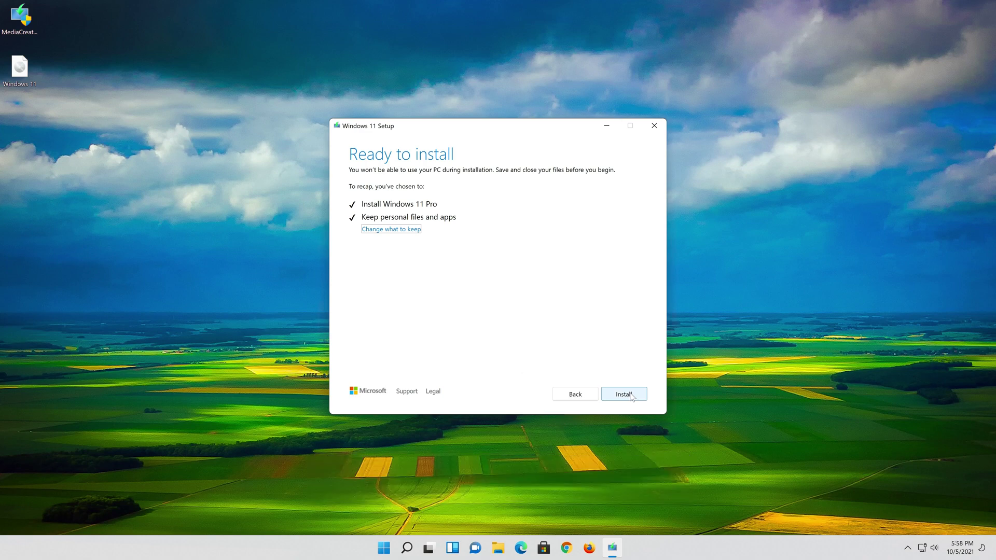
{"action": "left_click", "coordinate": [624, 394]}
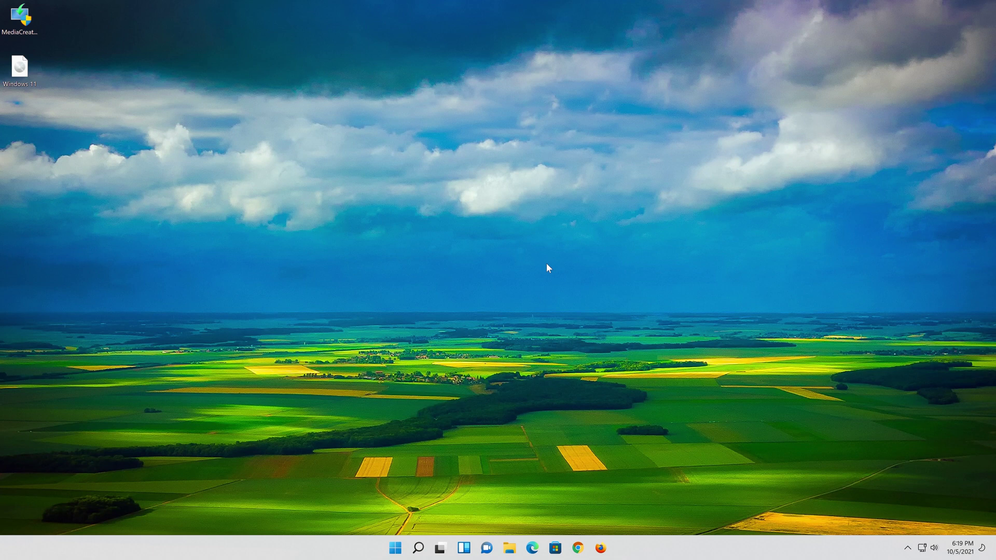
Eject the DVD drive (D:) in File Explorer and close the window
{"action": "left_click", "coordinate": [513, 548]}
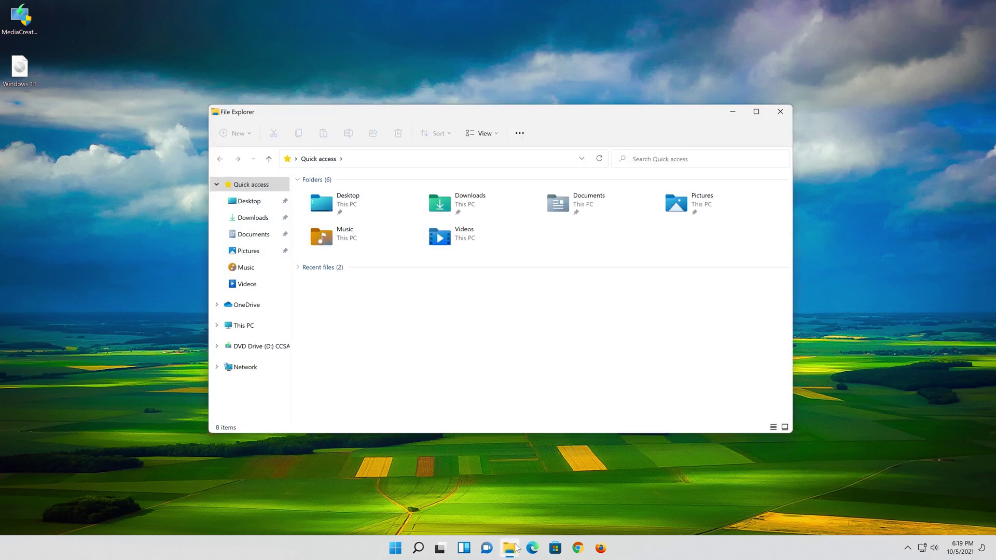
{"action": "right_click", "coordinate": [266, 351]}
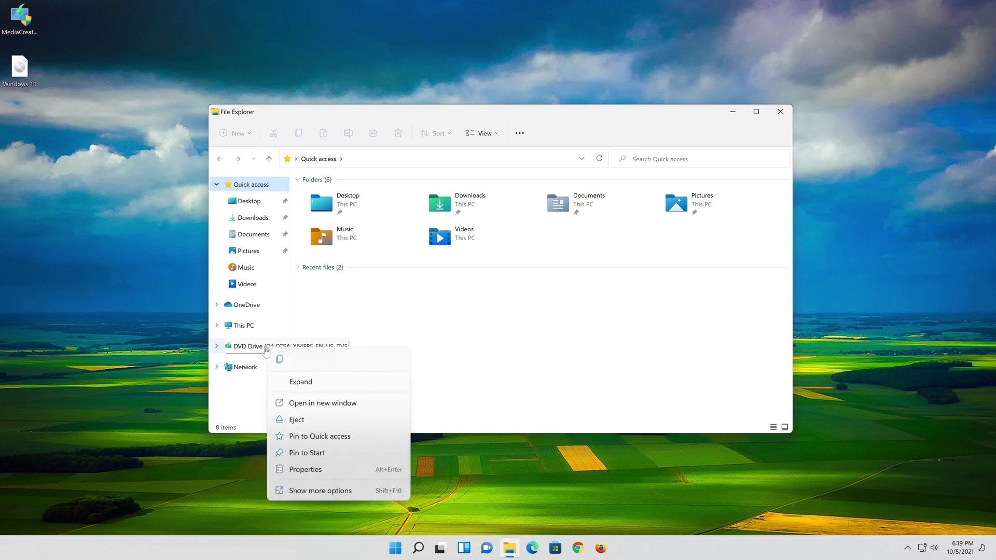
{"action": "left_click", "coordinate": [341, 419]}
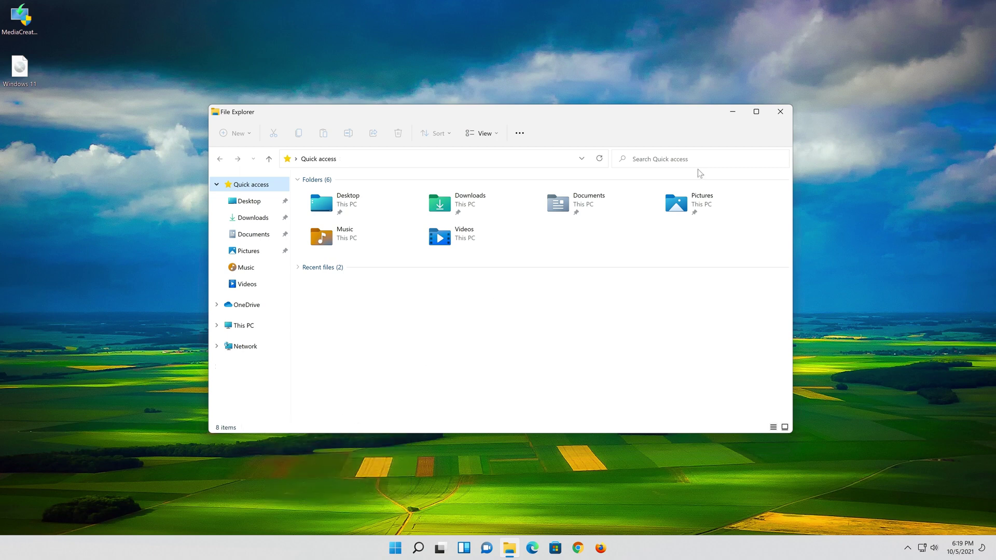
{"action": "left_click", "coordinate": [780, 112]}
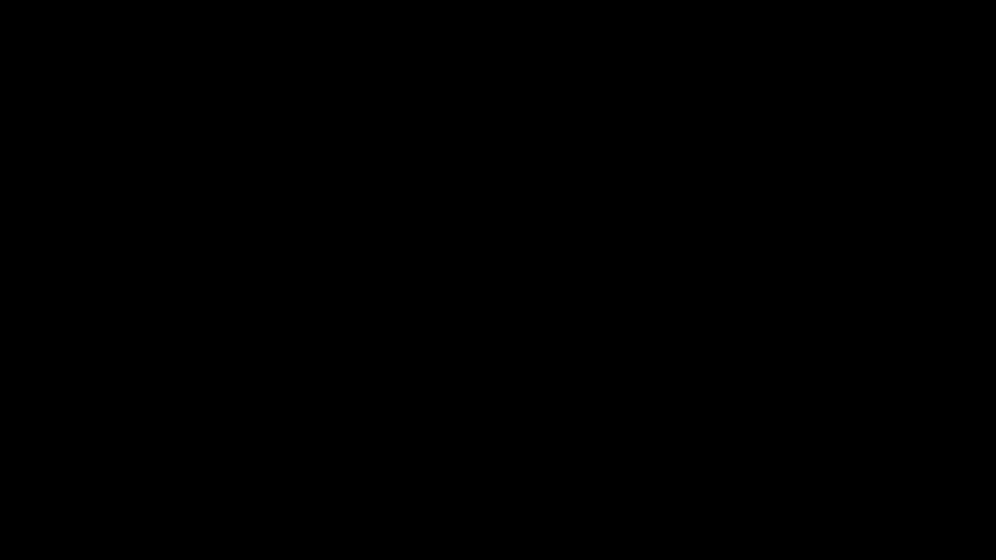